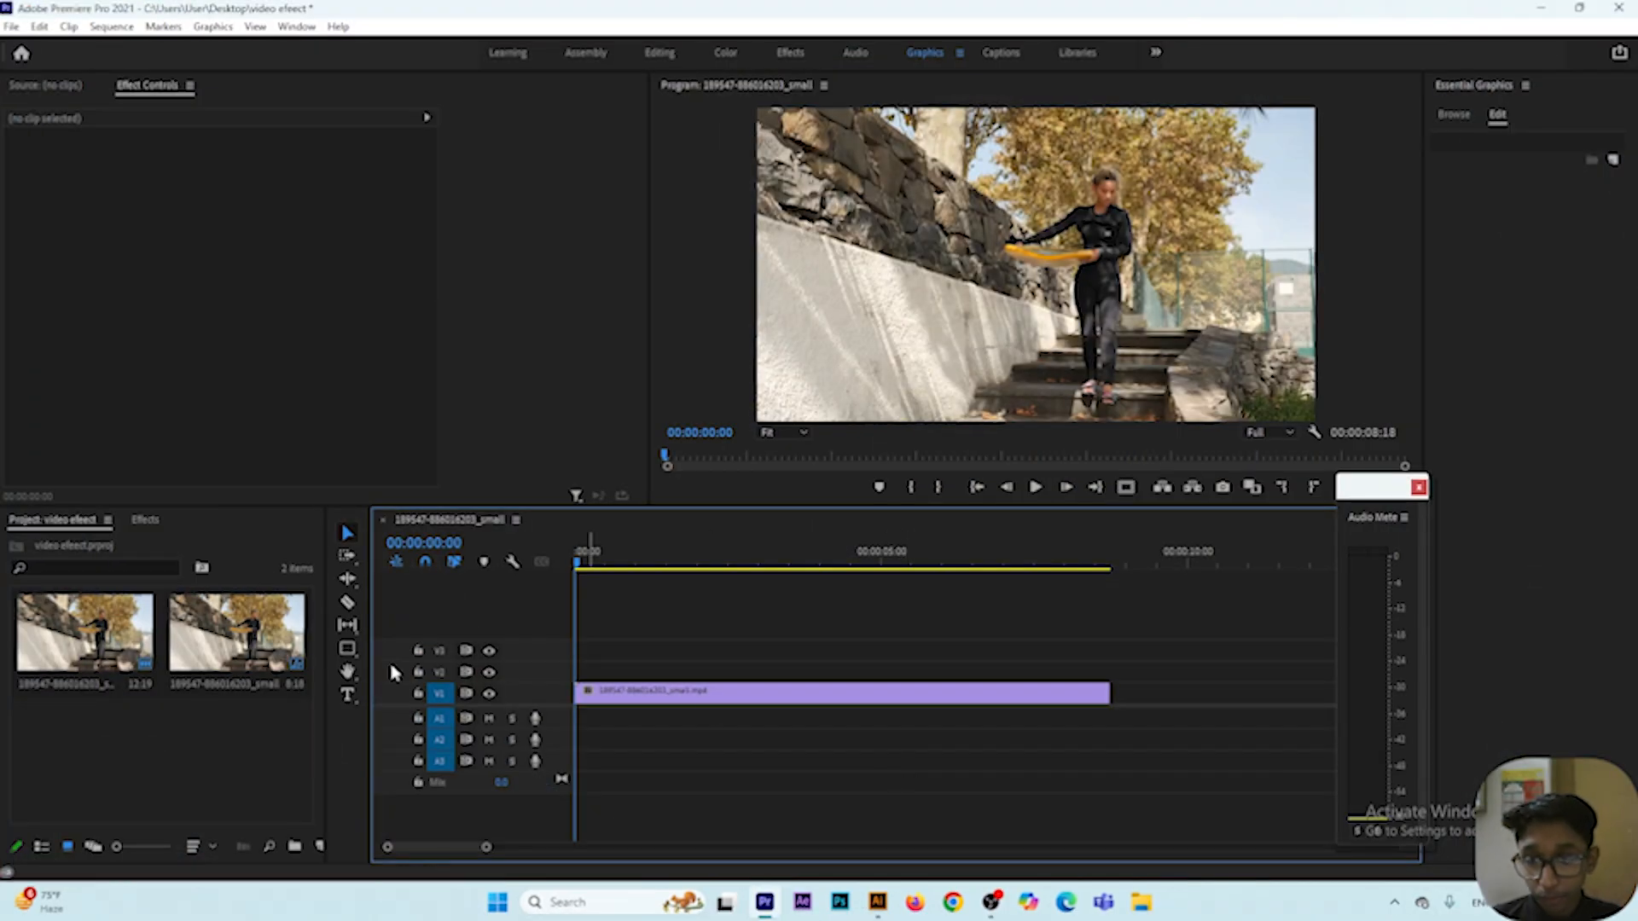
Draw a black rectangle over the clip at the sequence start and stretch its four sides past the frame edges.
left_click(347, 651)
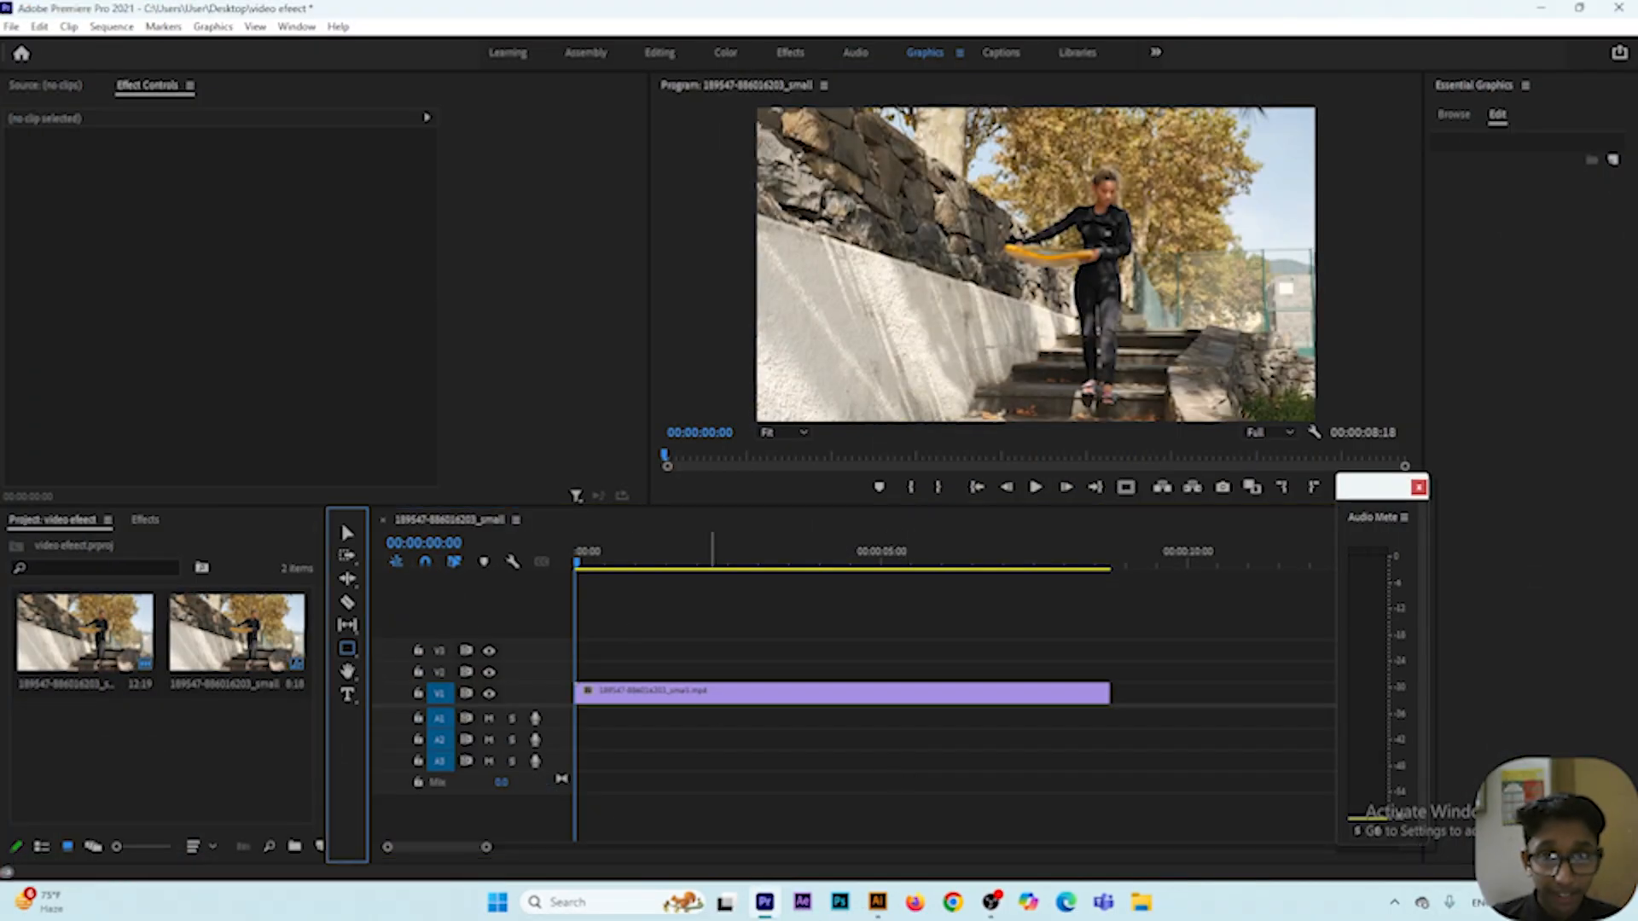
left_click_drag(796, 143, 1288, 381)
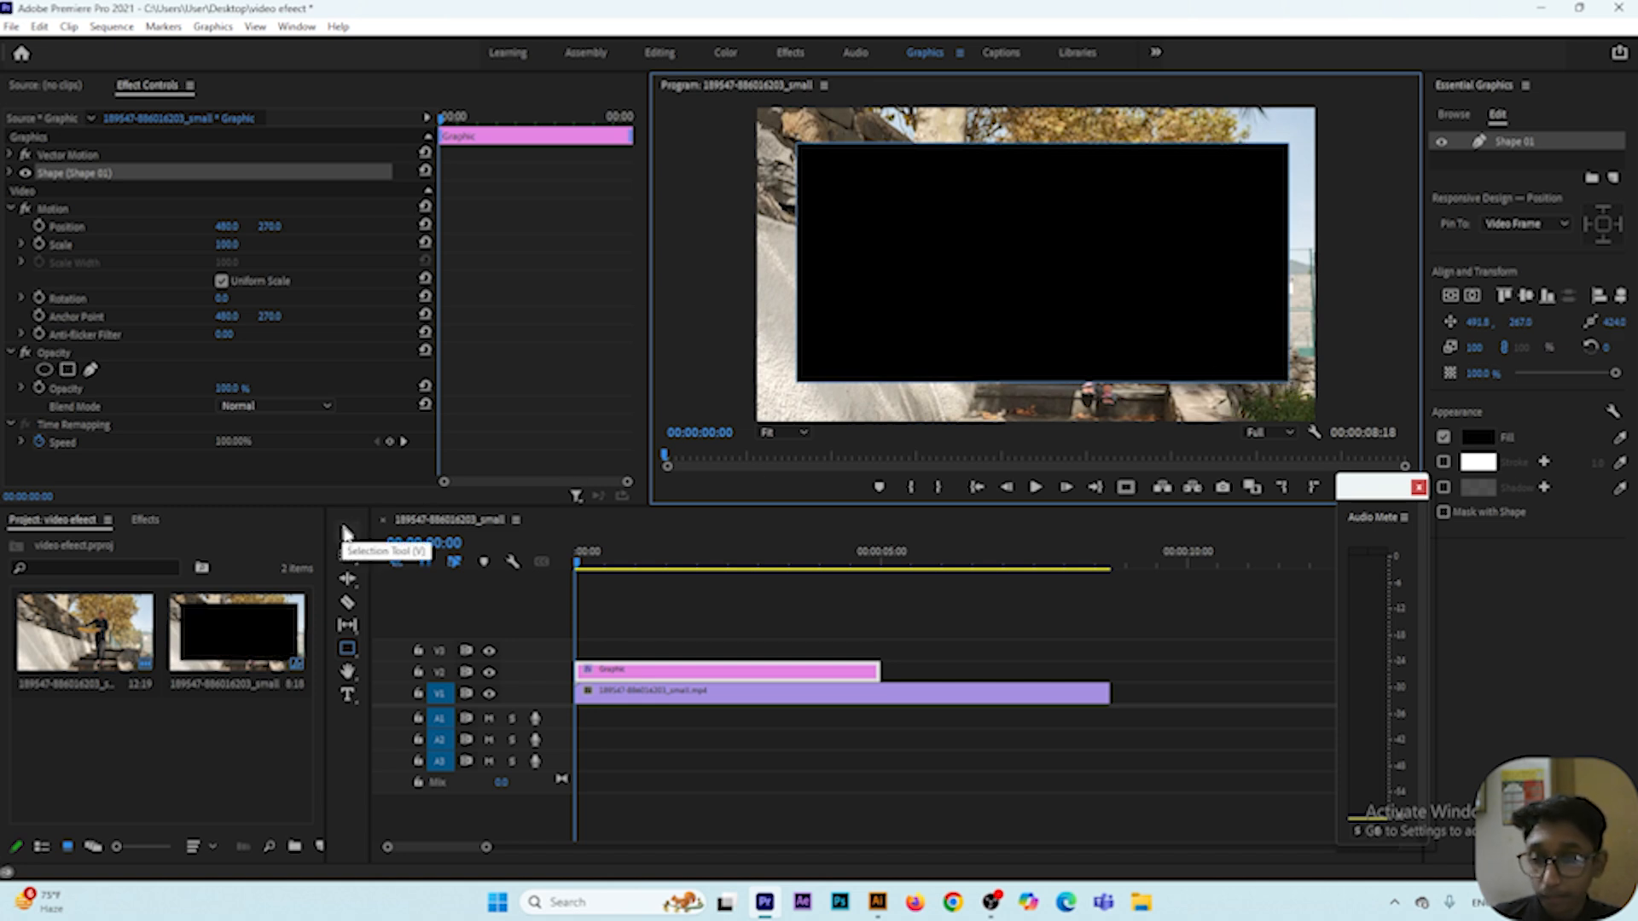
left_click(346, 533)
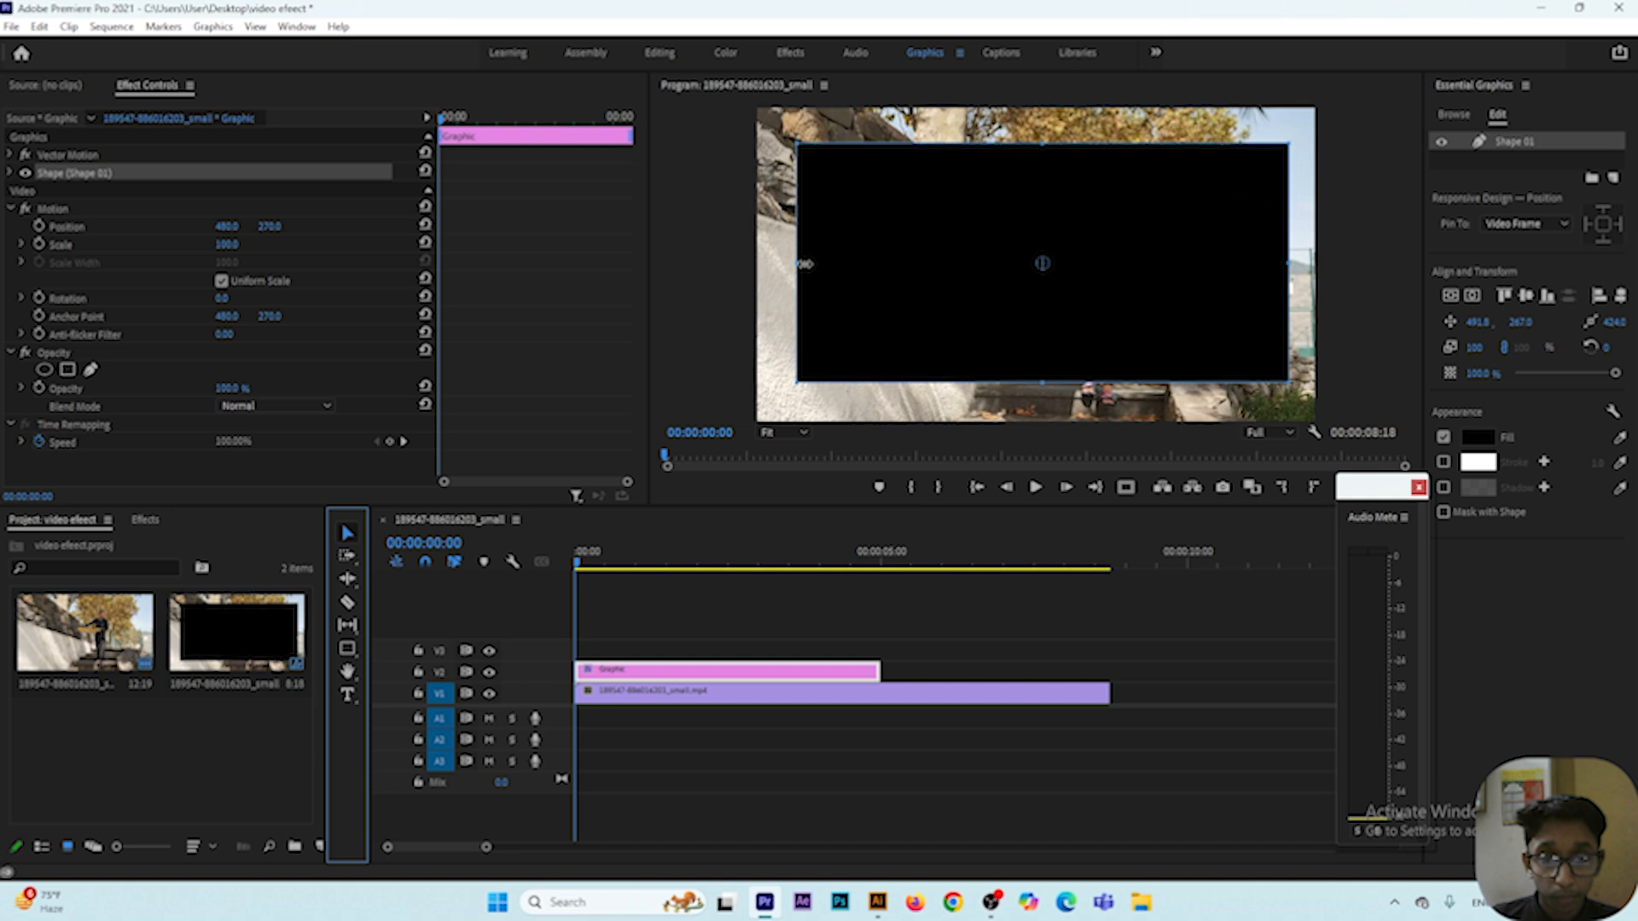
left_click_drag(805, 264, 739, 263)
left_click_drag(1015, 383, 1027, 435)
left_click_drag(1288, 286, 1327, 285)
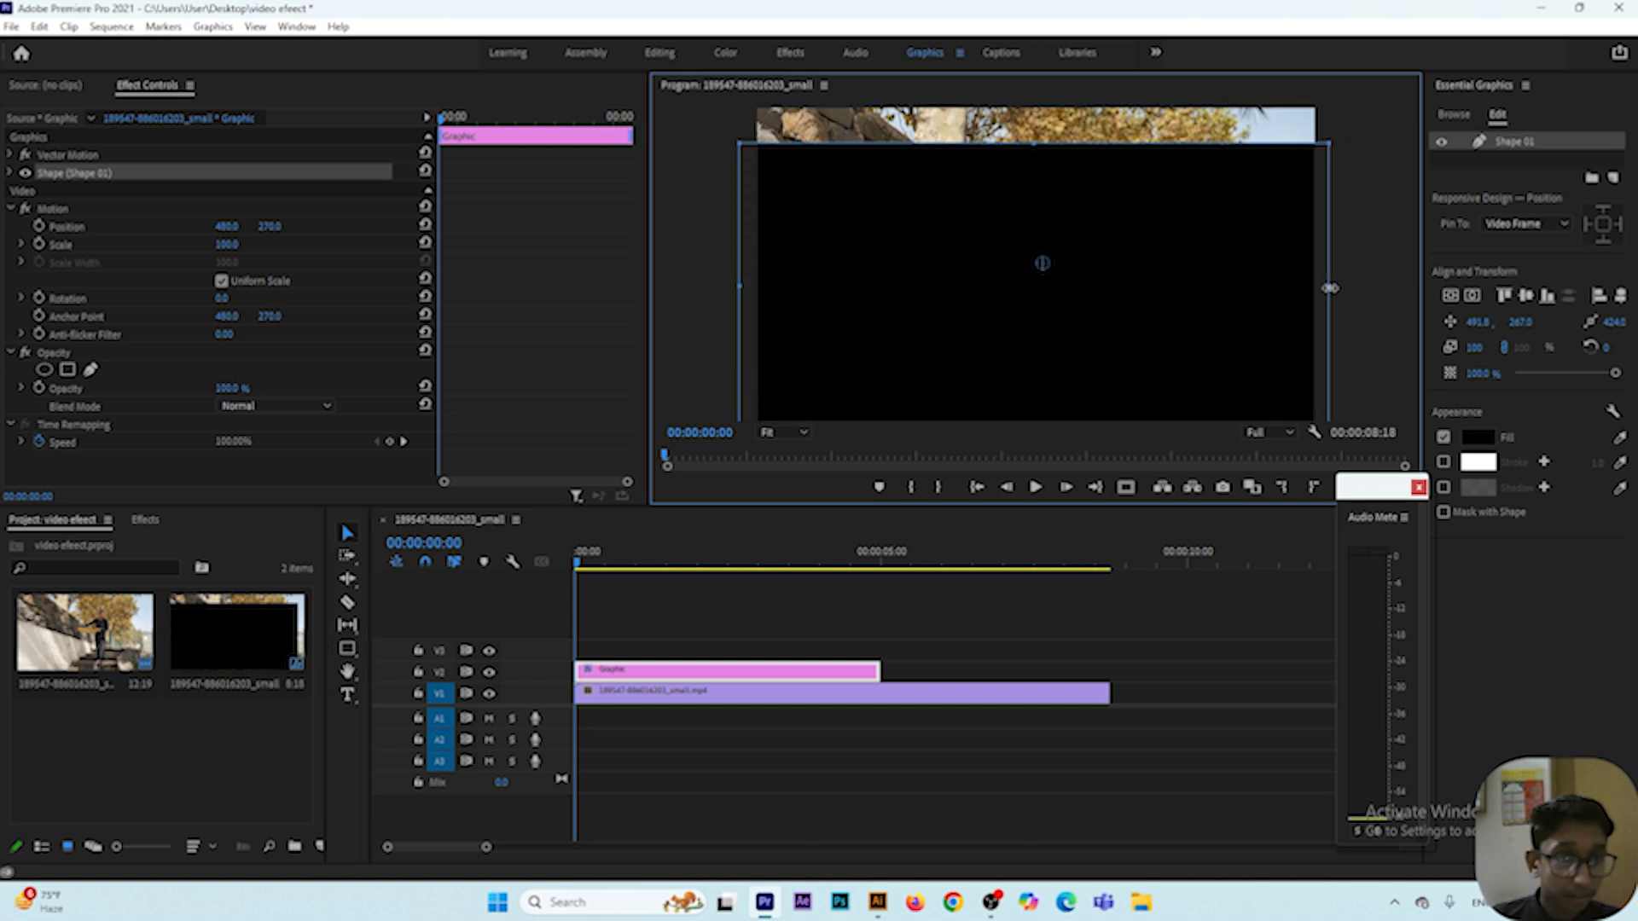
left_click_drag(1041, 144, 1043, 83)
Add a white text layer containing the person's first name to the black rectangle graphic.
key("t")
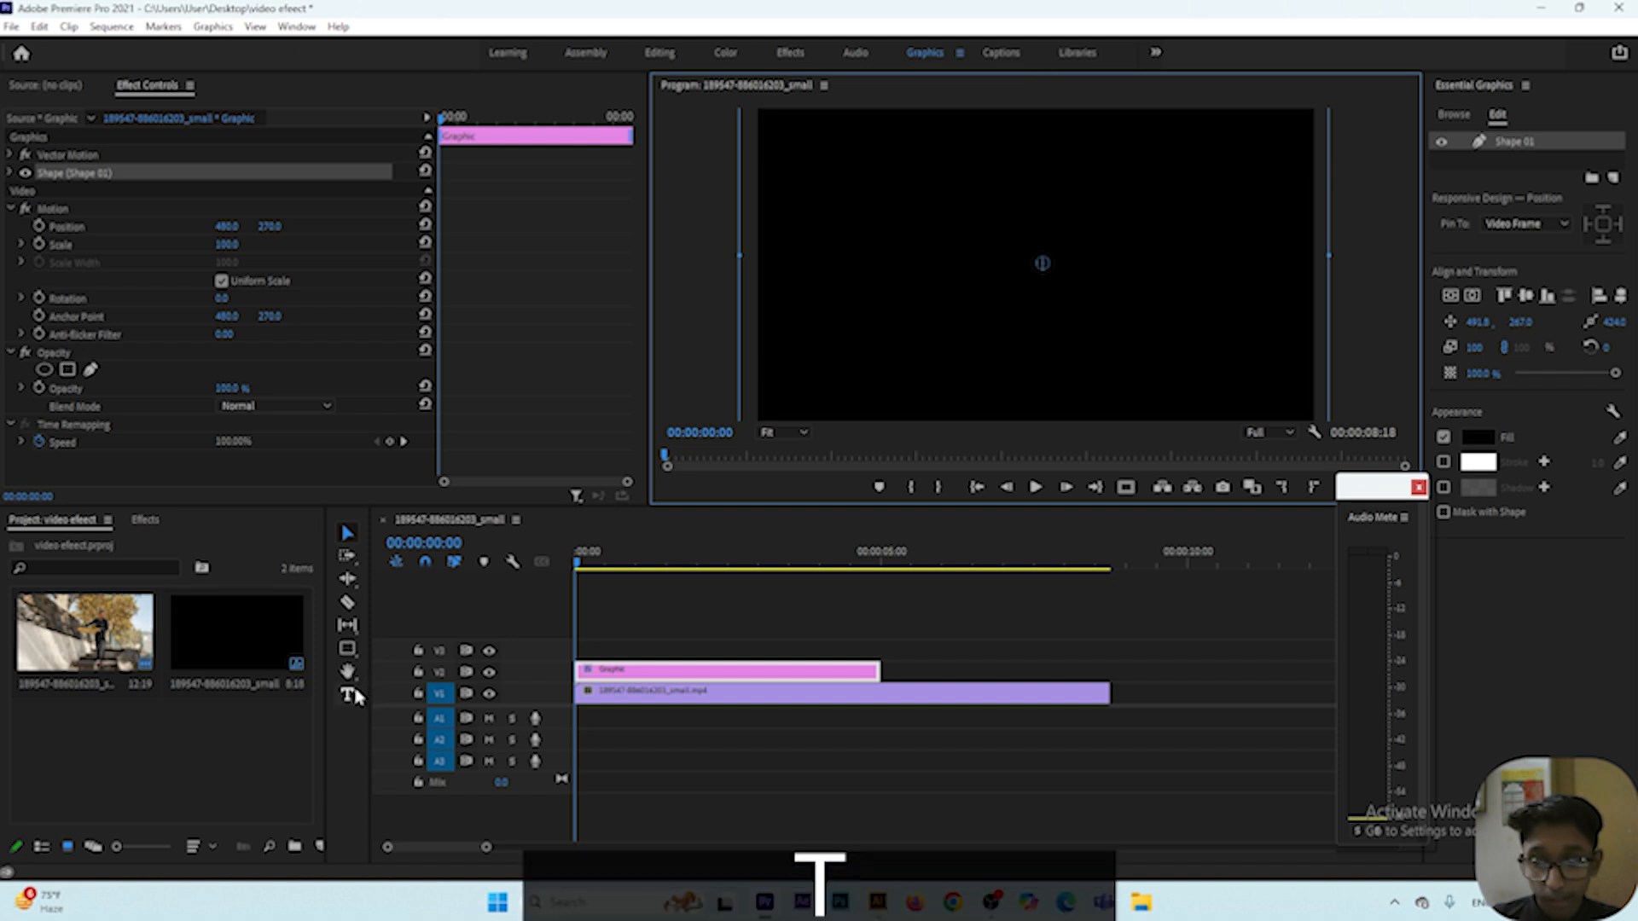
left_click(777, 226)
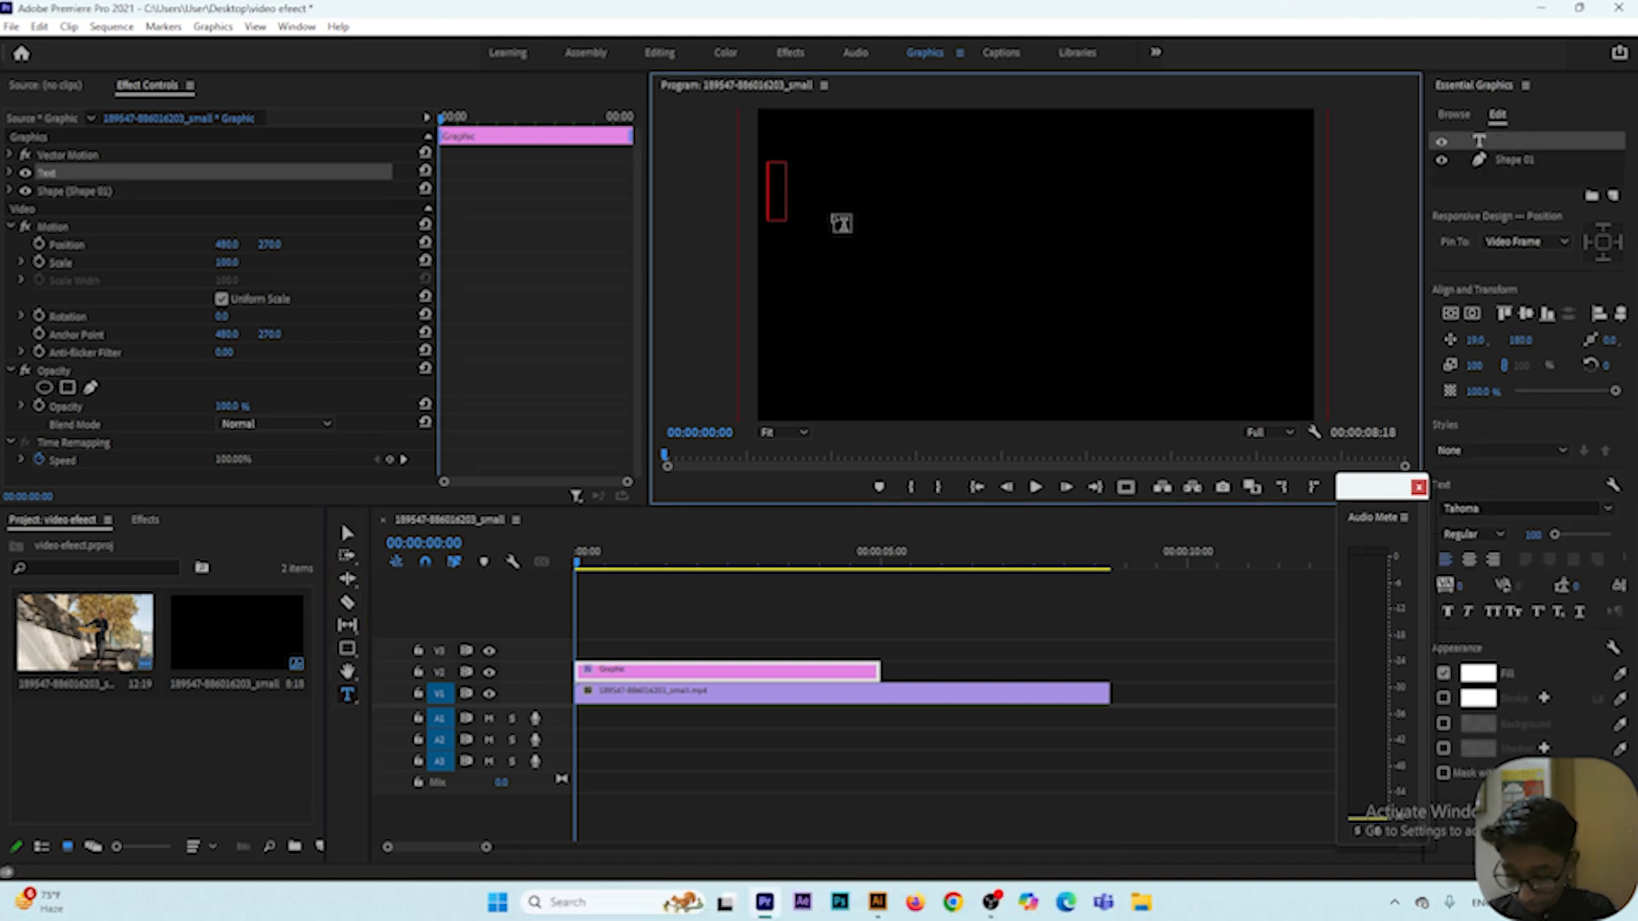
type("Mehedi")
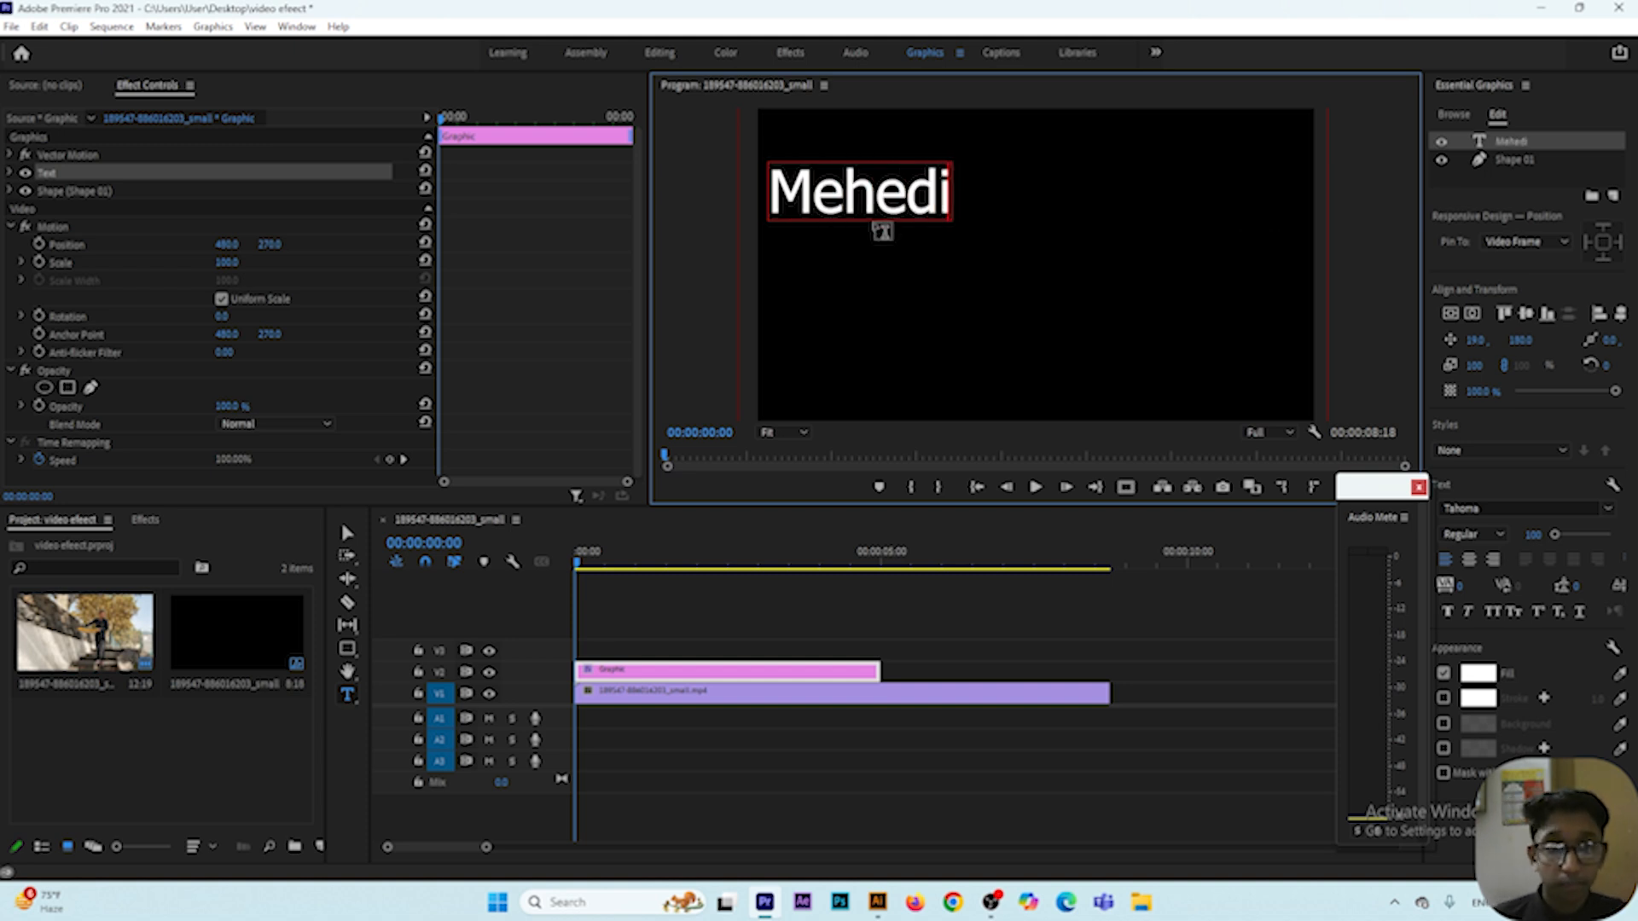
type("v")
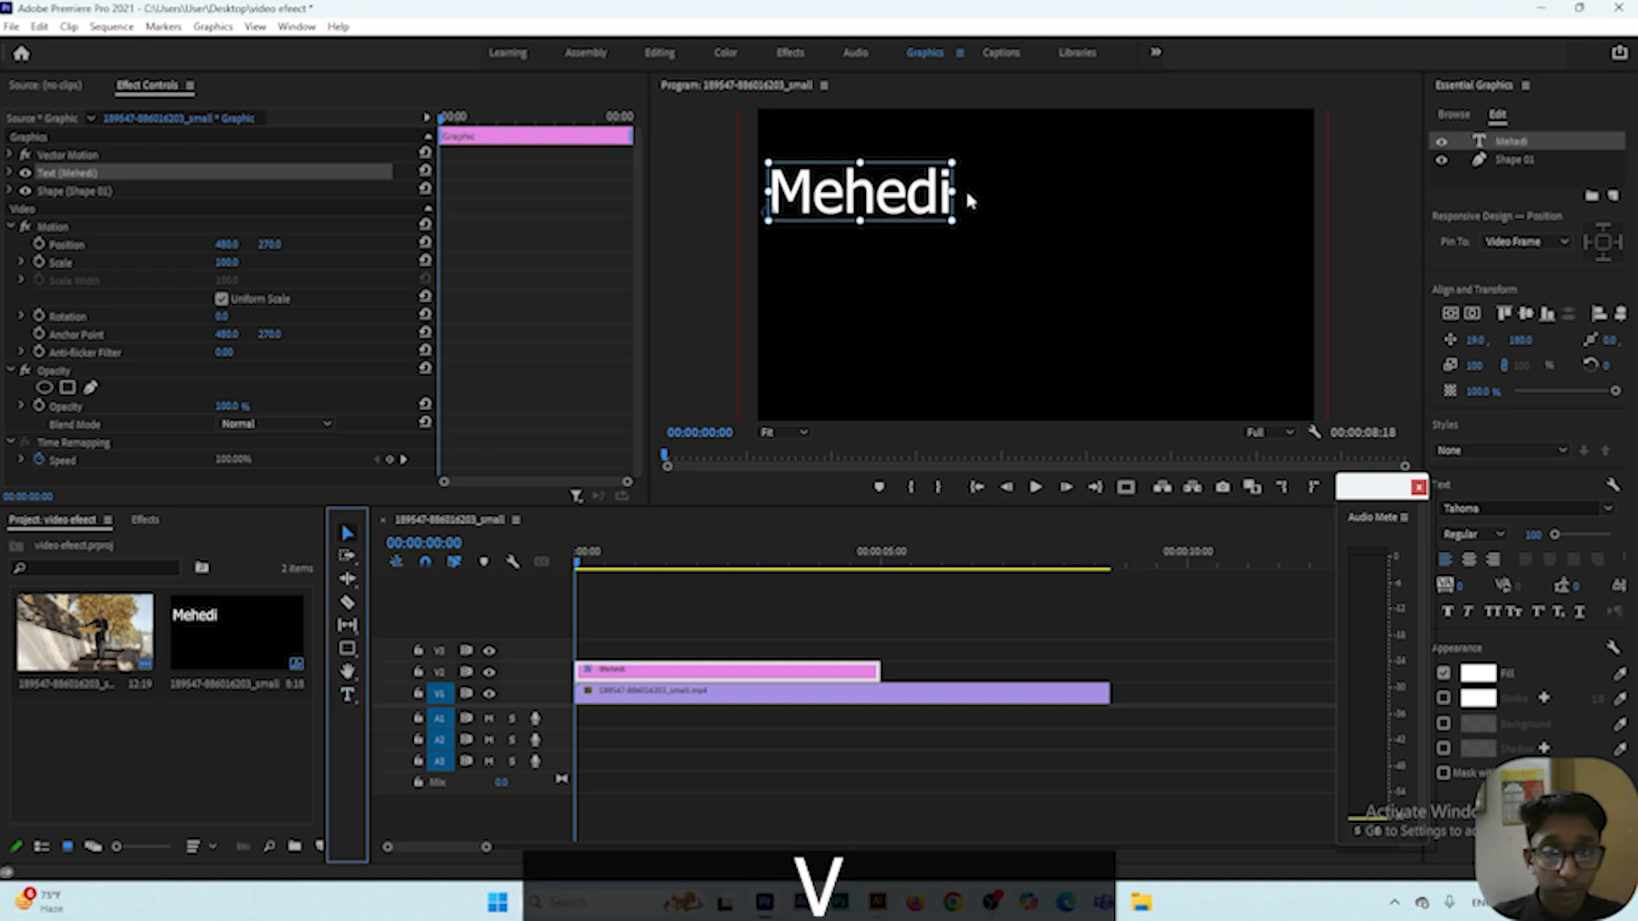
Enlarge the name text to a scale of about 291, reposition it mid-frame and center it horizontally.
left_click_drag(955, 198, 1268, 228)
left_click_drag(1010, 176, 1004, 296)
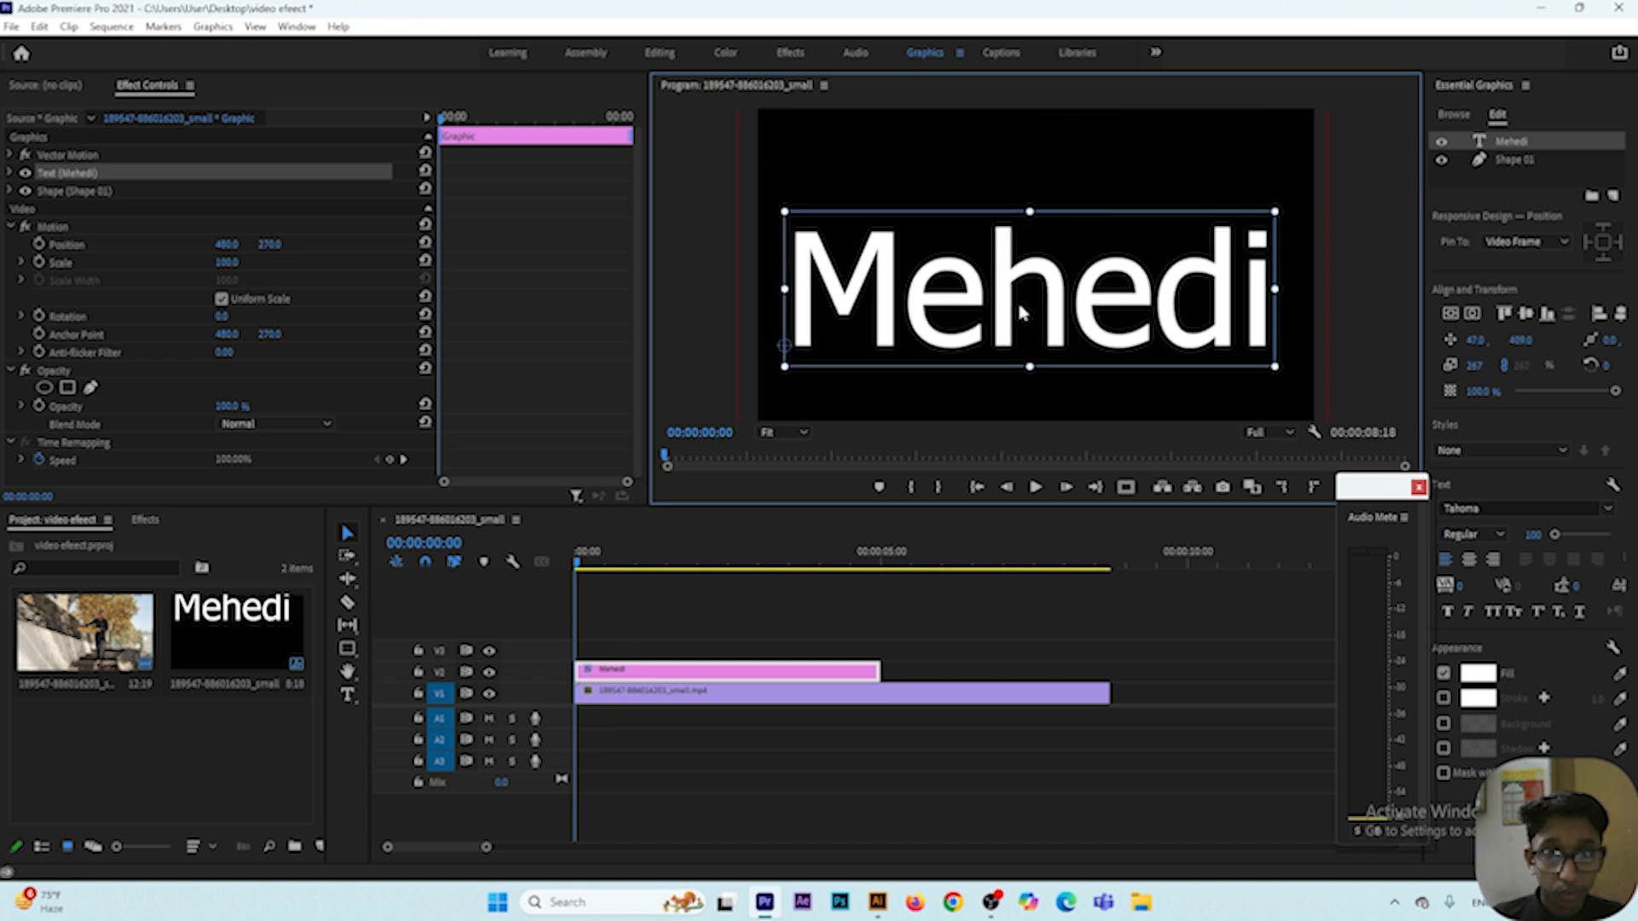
left_click_drag(1254, 274, 1294, 270)
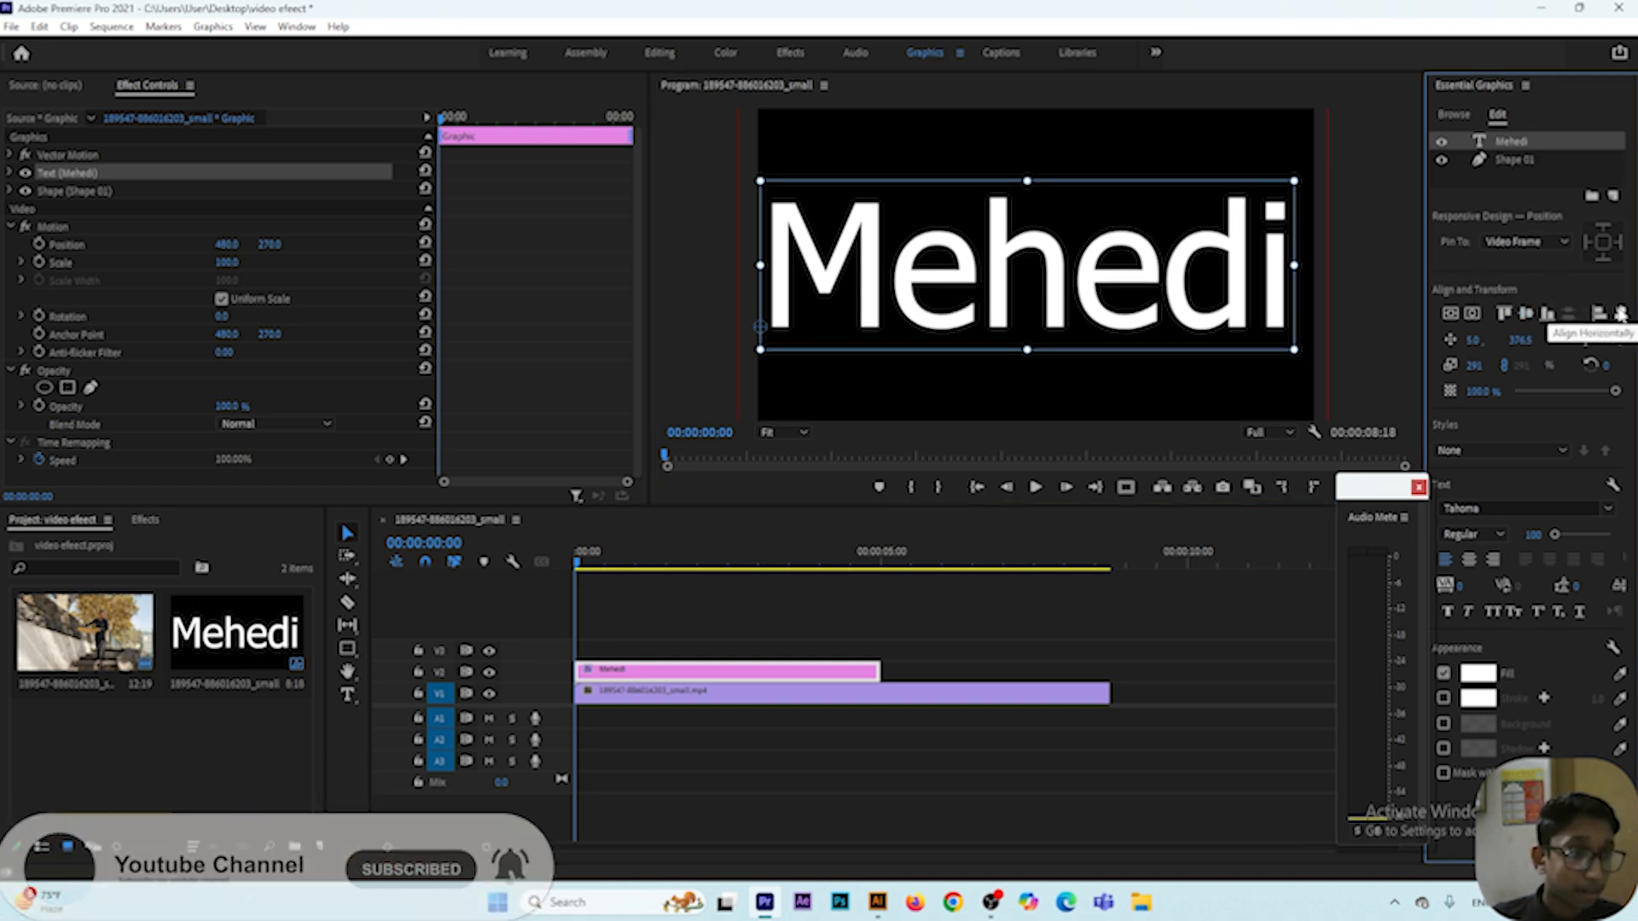
left_click(1547, 316)
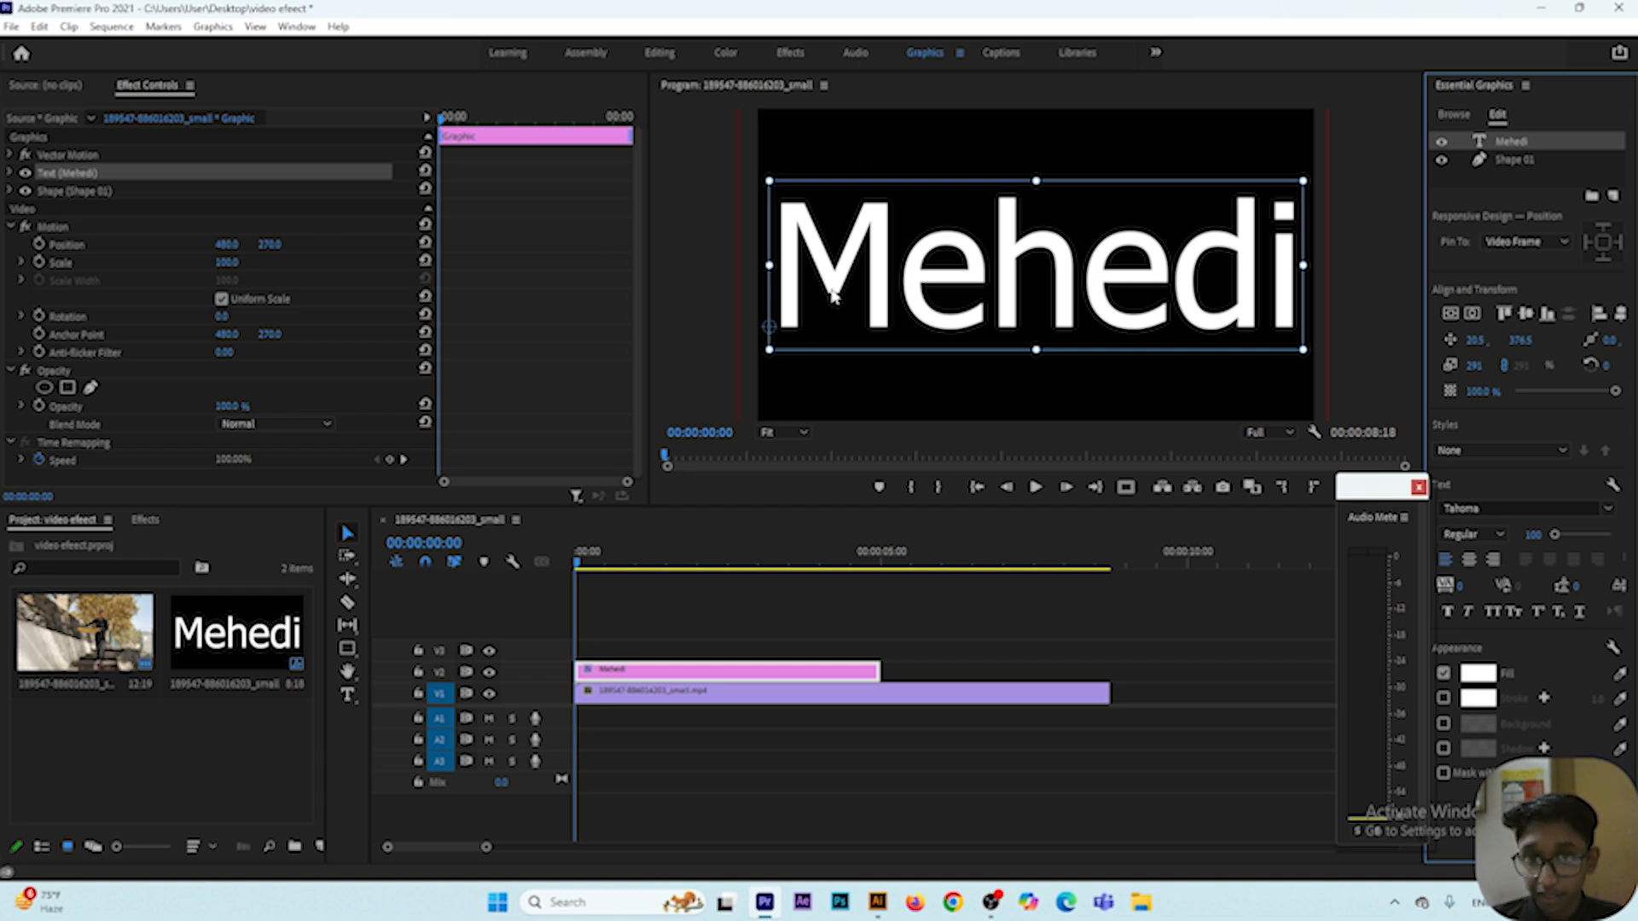
Turn on Source Text keyframing for the name text at 00:00:02:10.
left_click(11, 174)
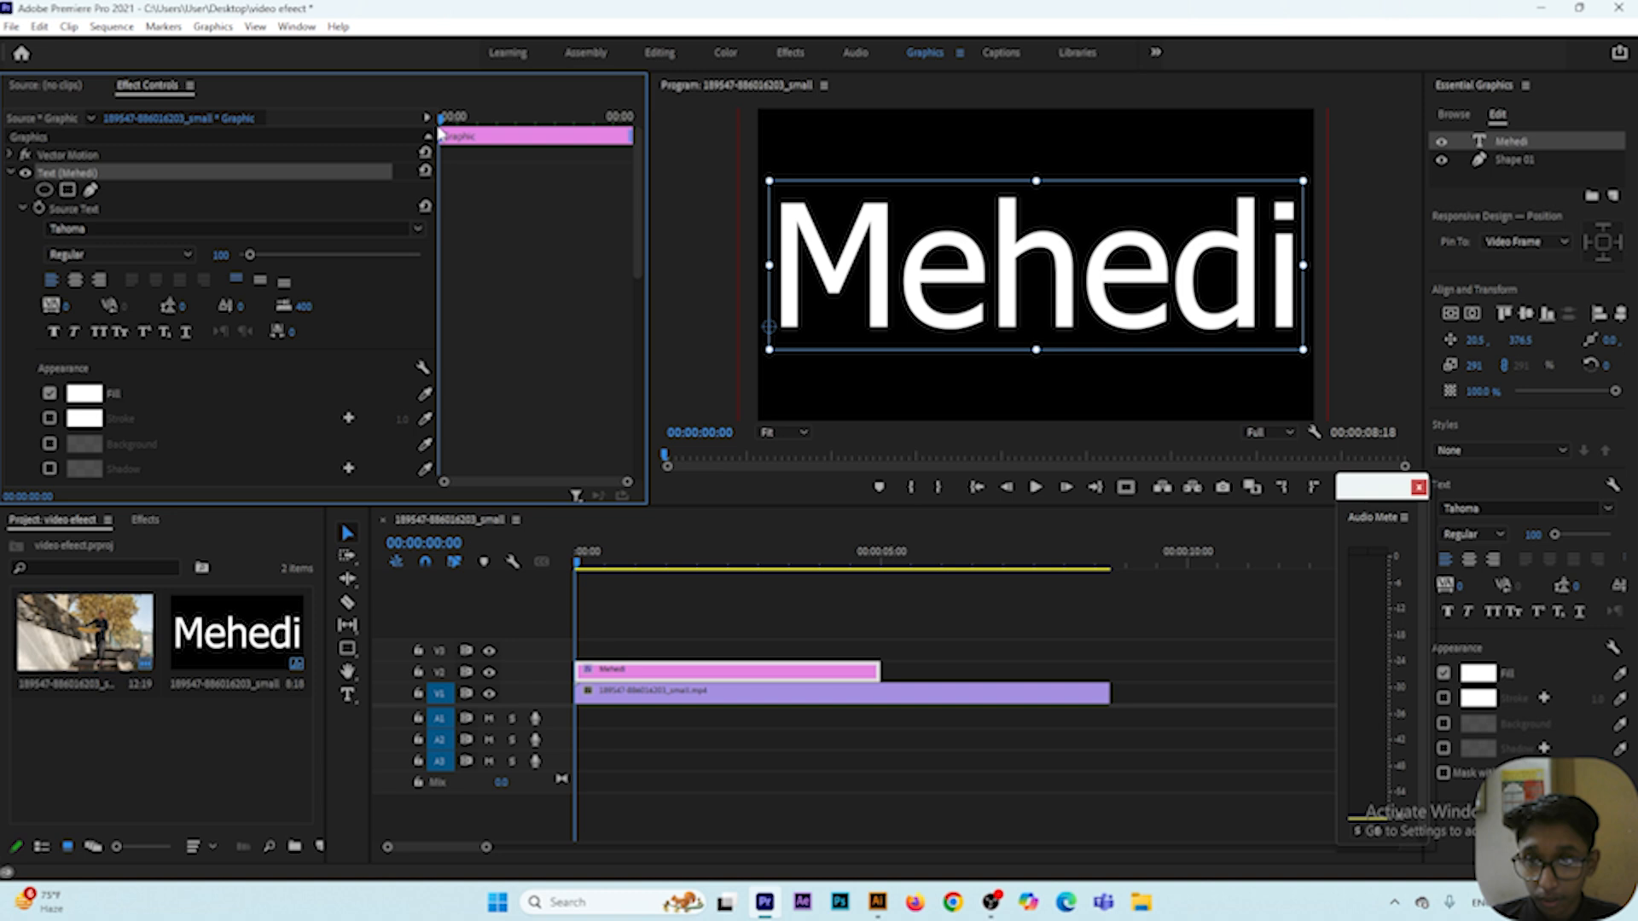
left_click_drag(442, 118, 535, 127)
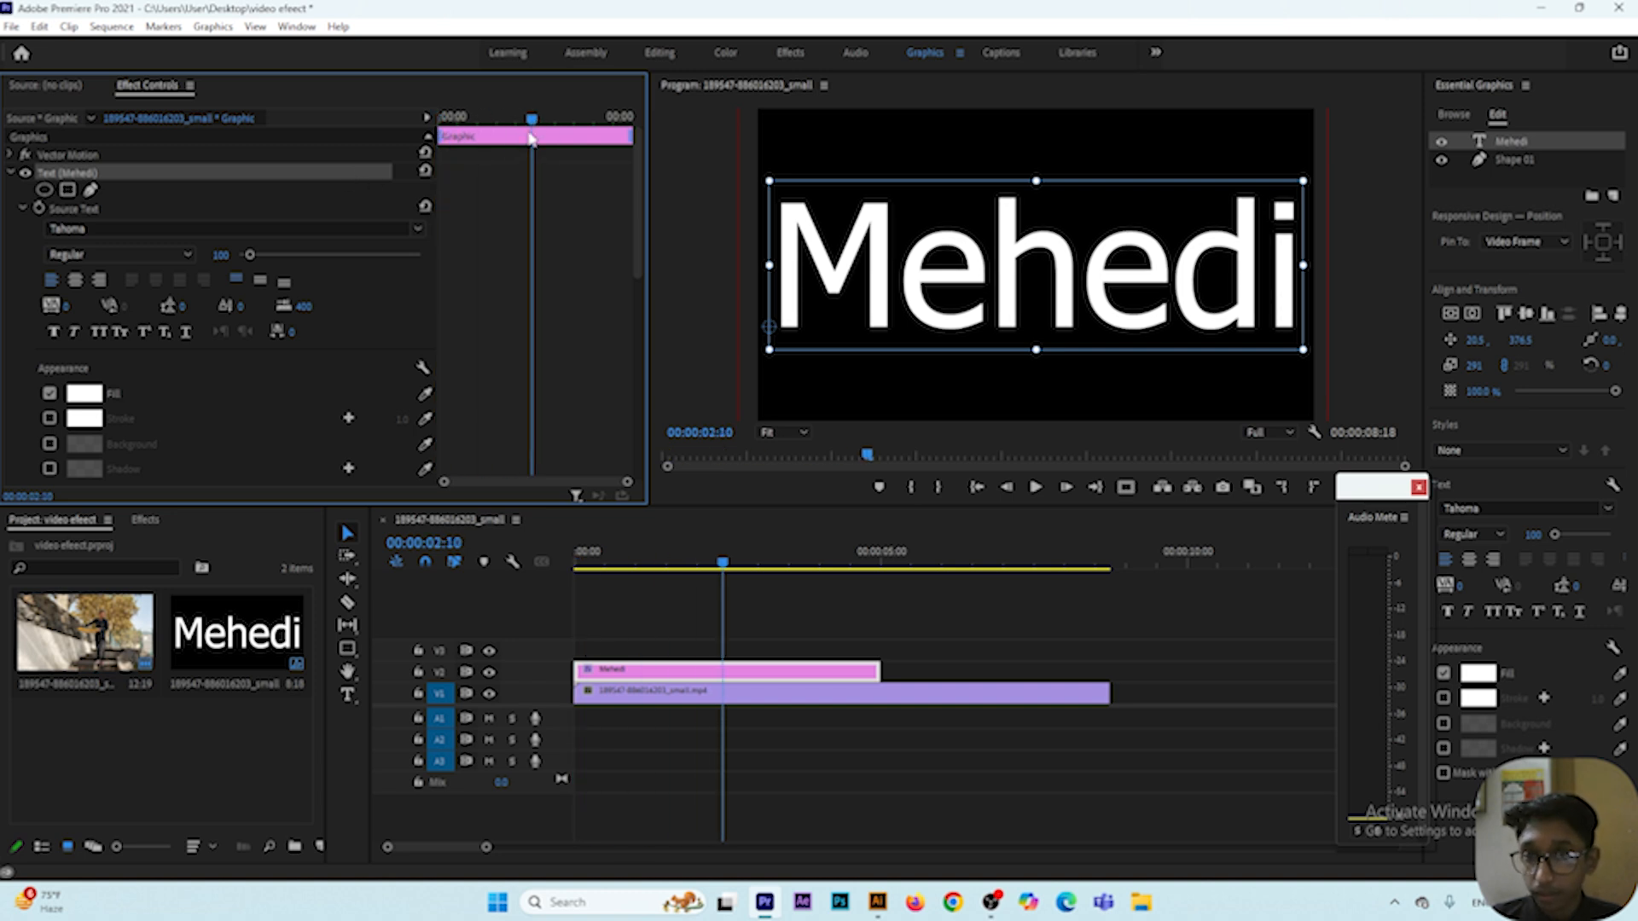
left_click(40, 208)
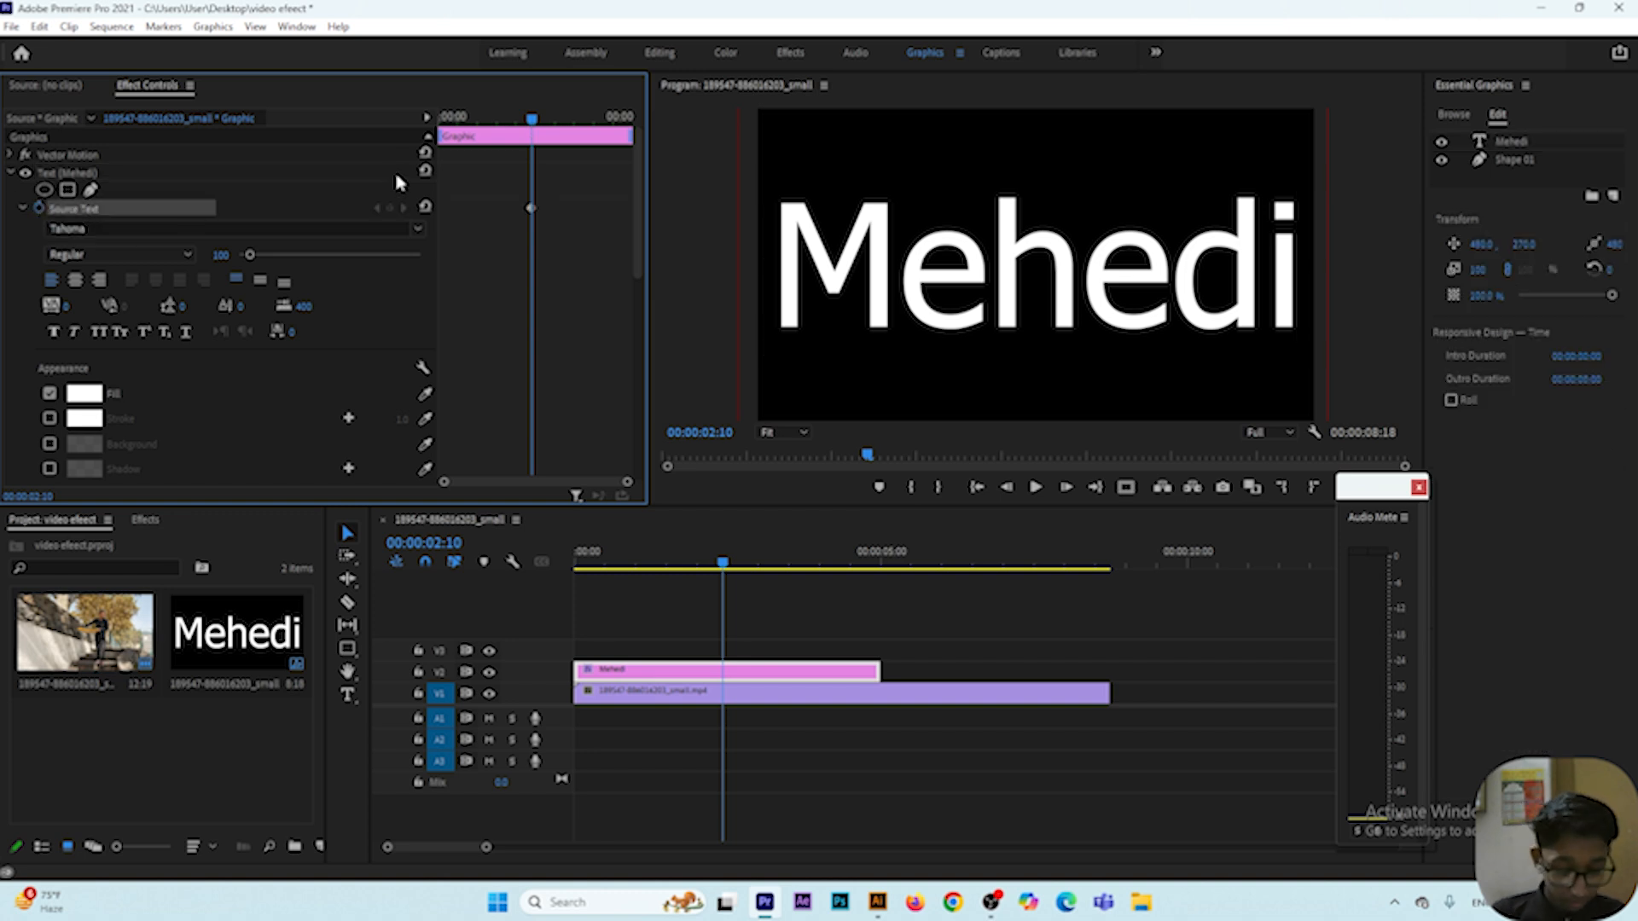
Go back five frames to 00:00:02:05 and delete the last letter of the full name text.
key("shift+Left")
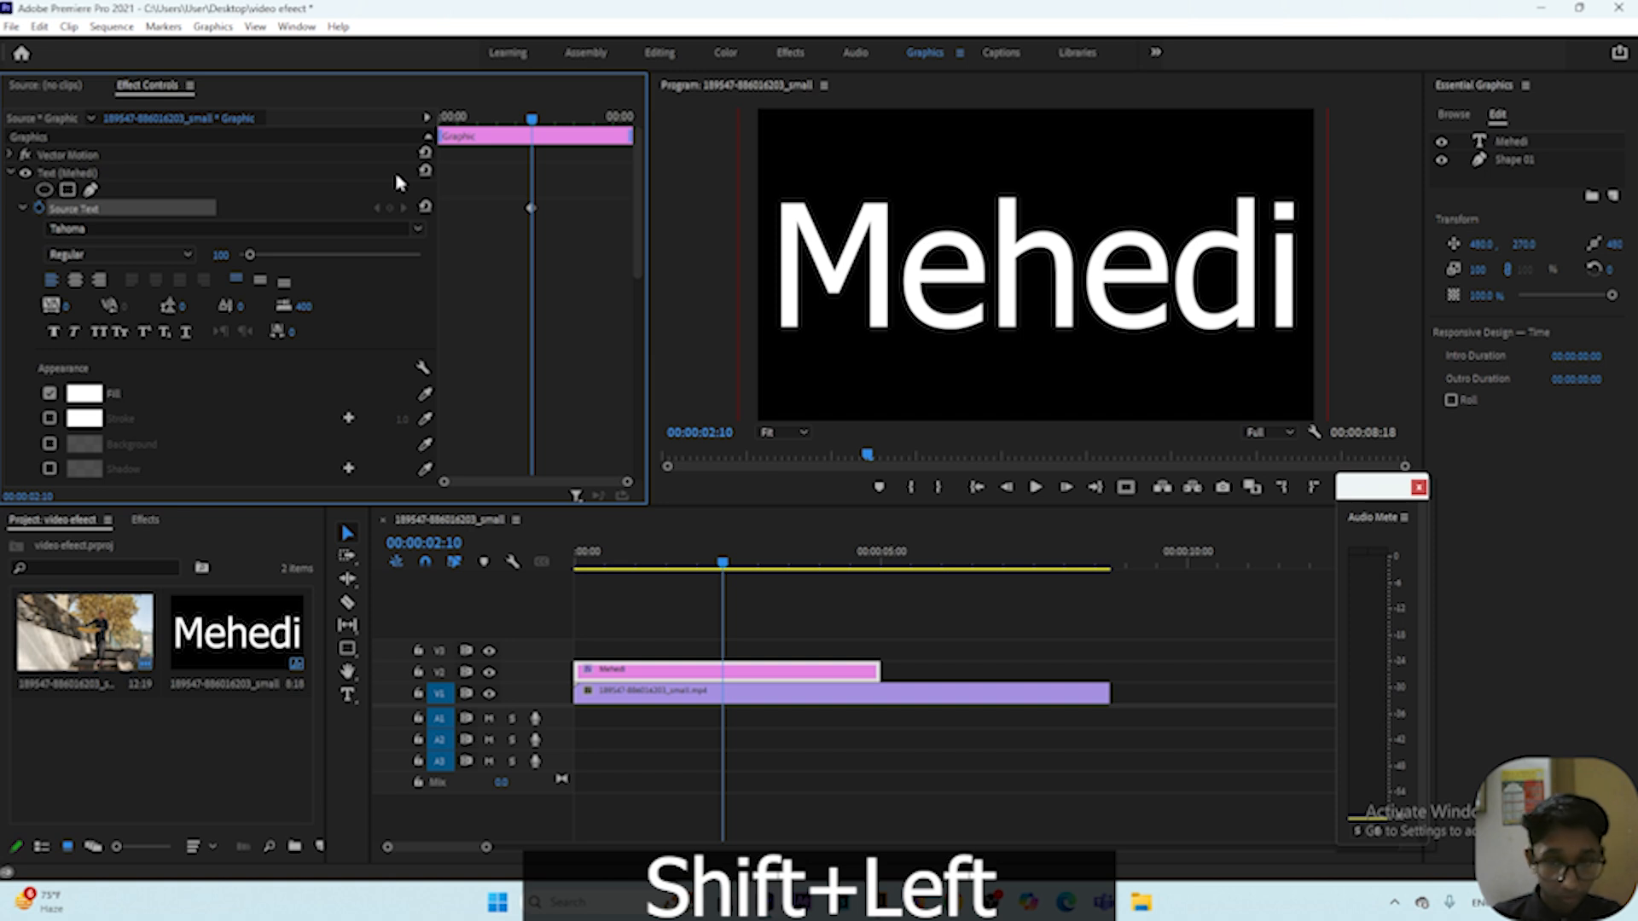
key("shift+Left")
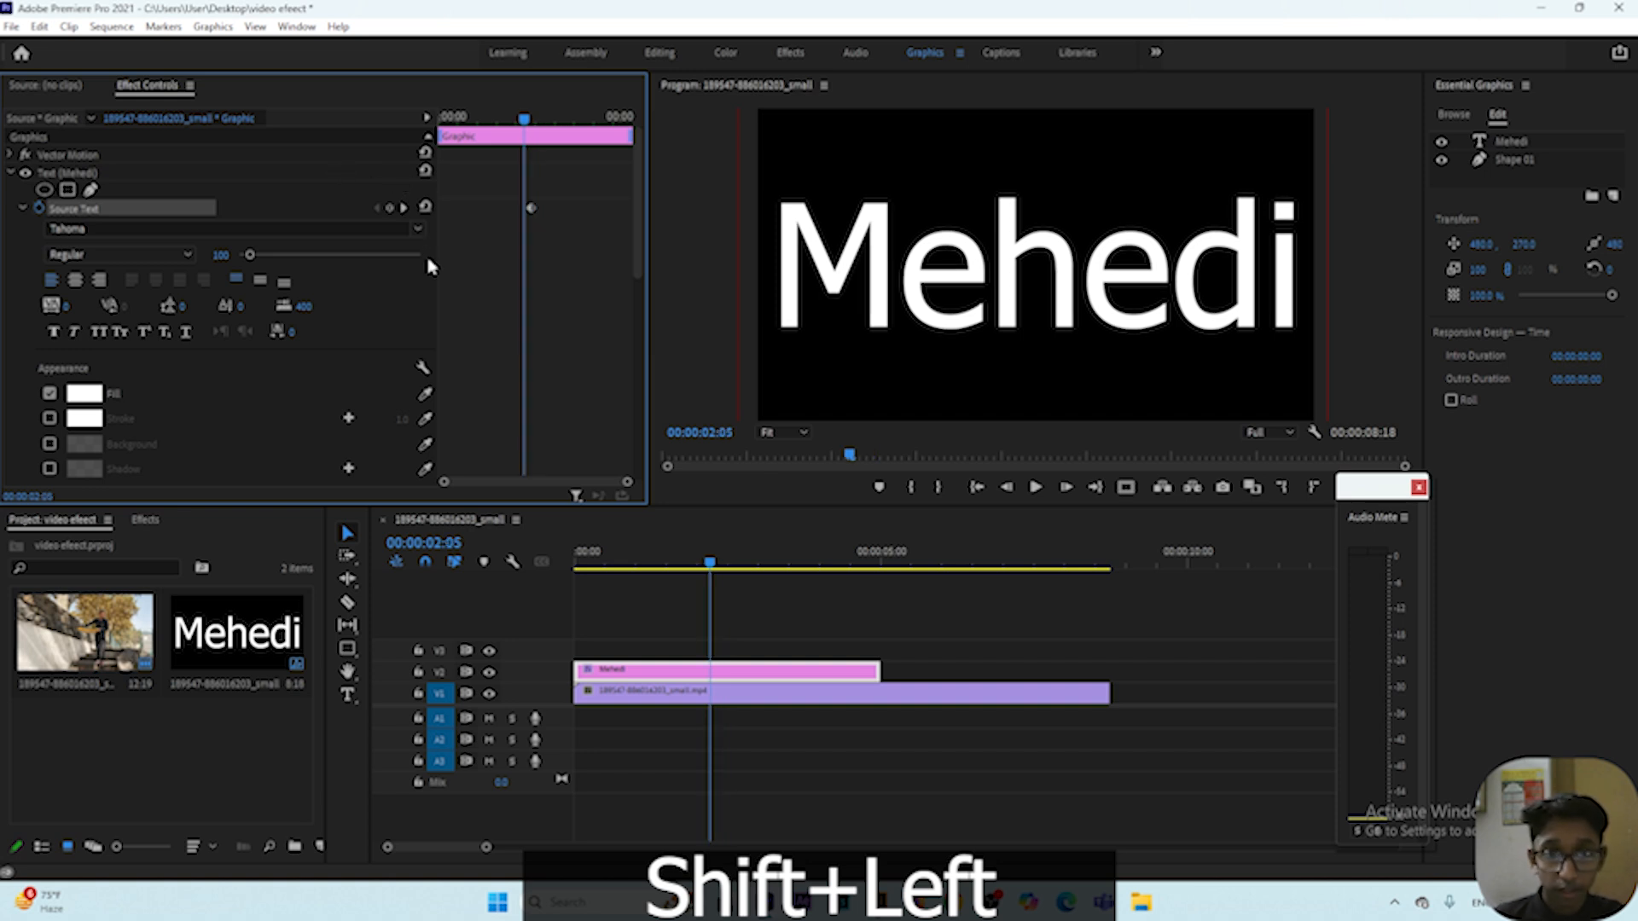
left_click(1270, 279)
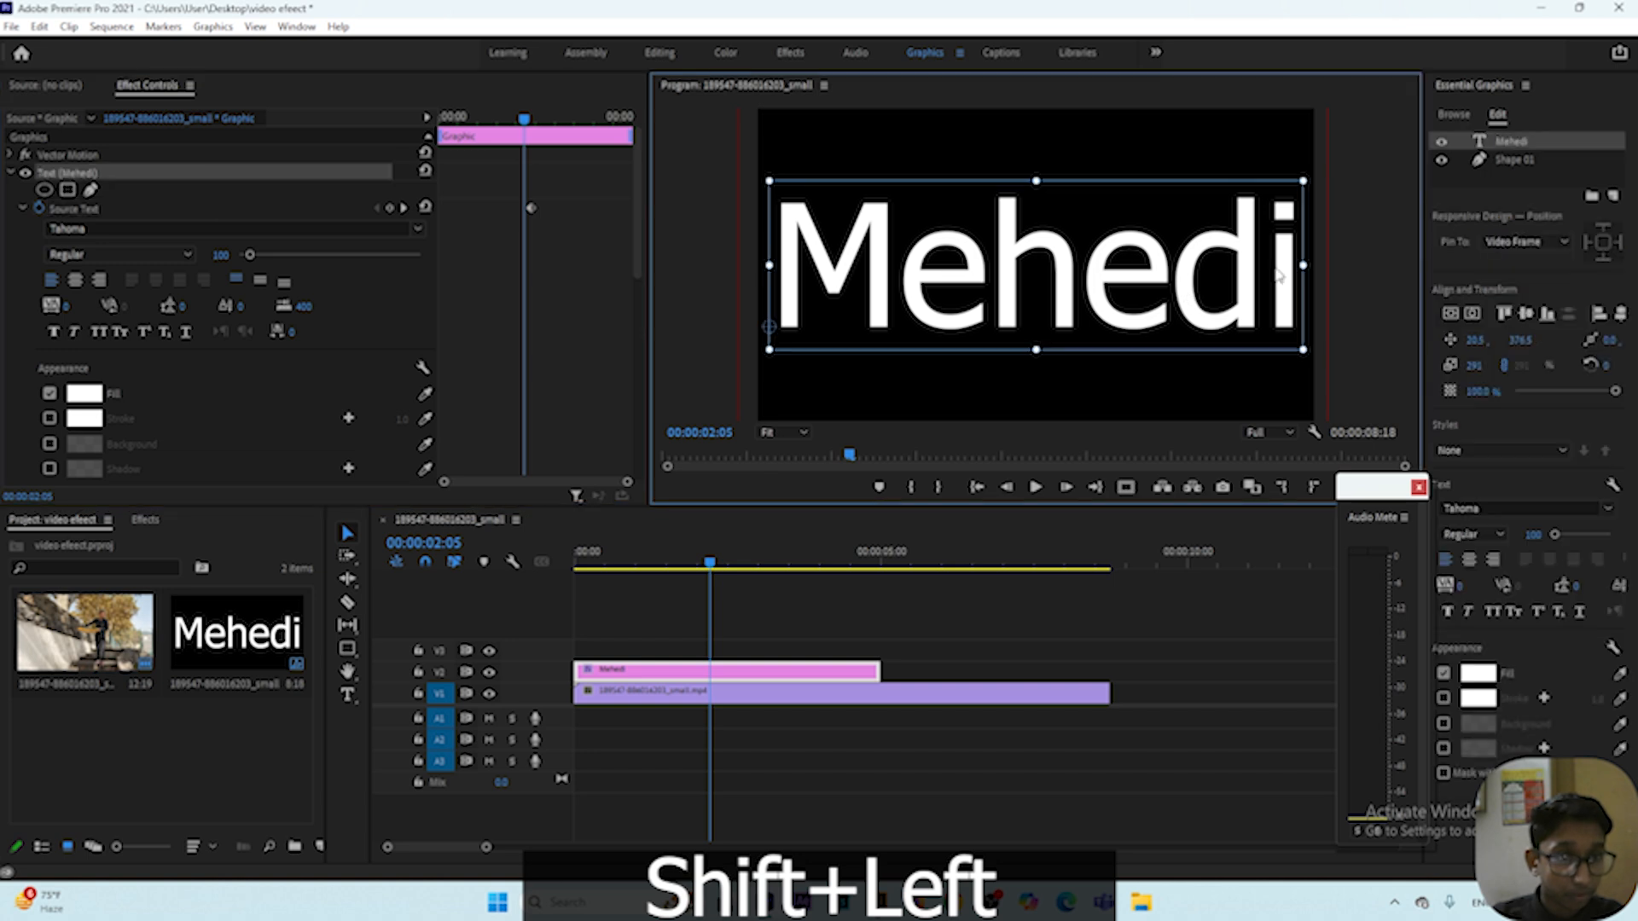
double_click(1277, 271)
left_click(1282, 266)
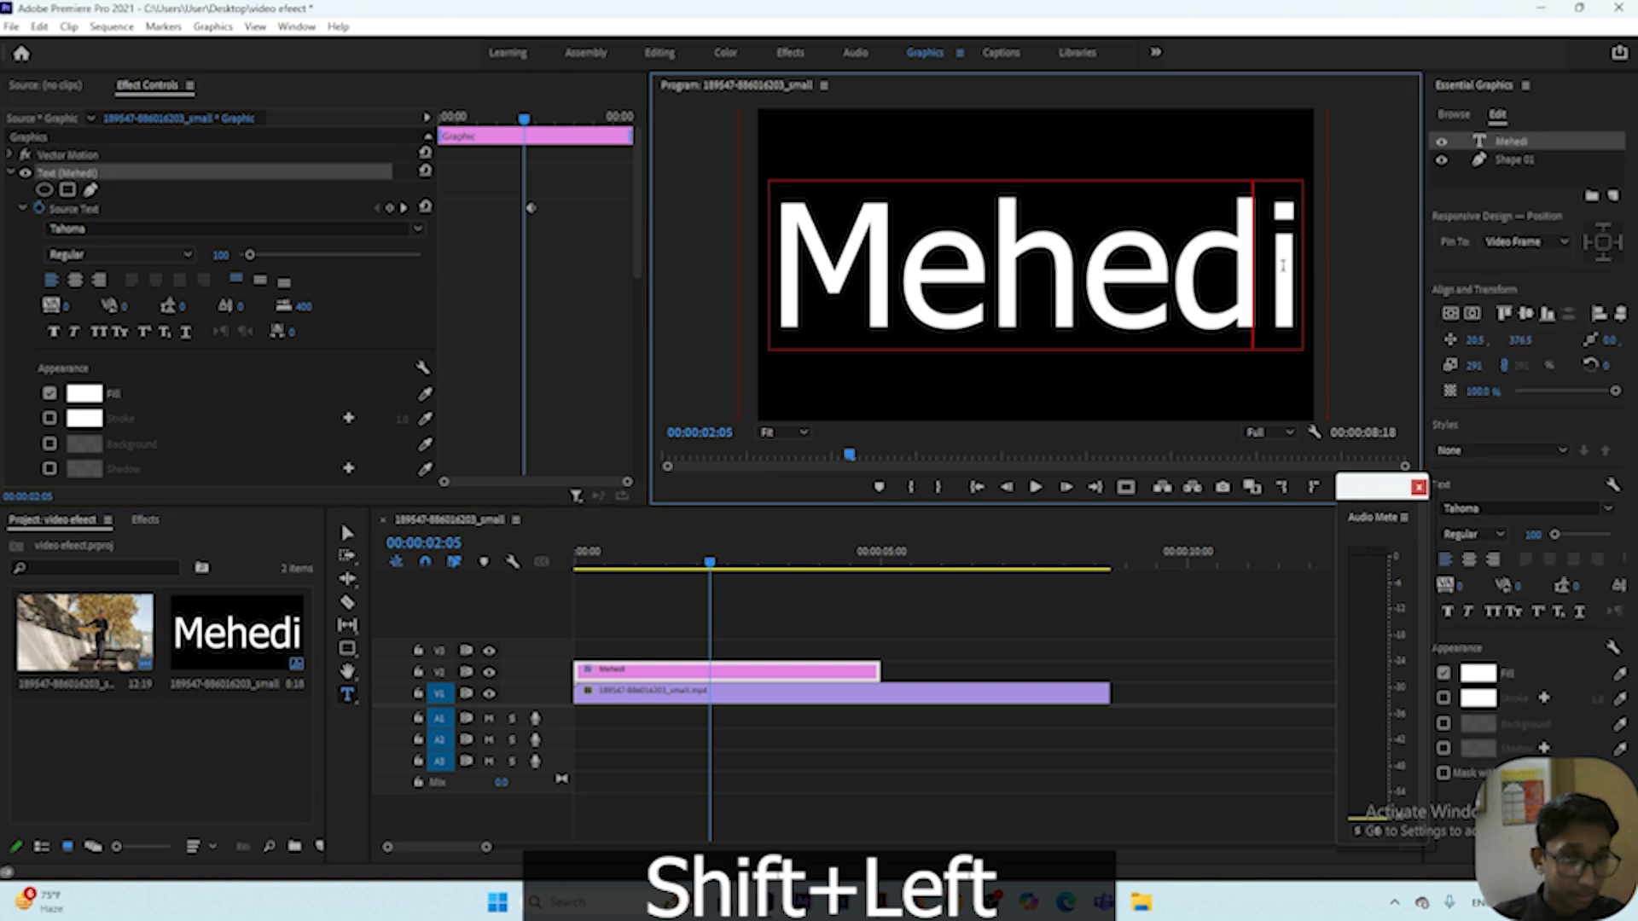
left_click(1300, 264)
key("BackSpace")
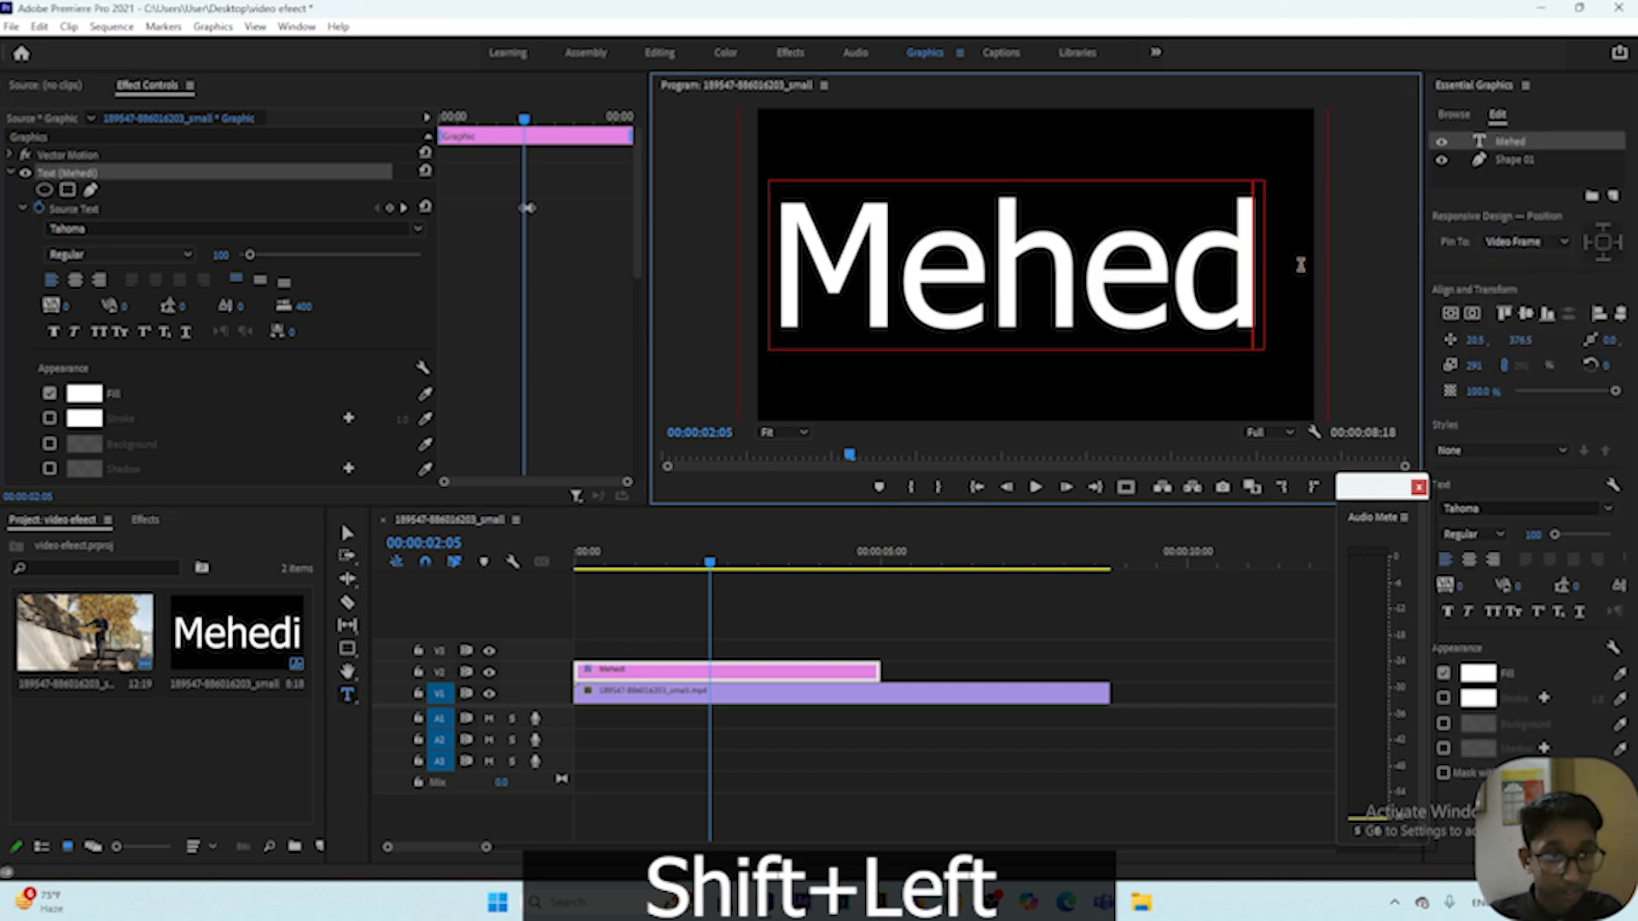
Shorten the name text to its first four letters at 00:00:02:00, five frames earlier.
left_click(757, 678)
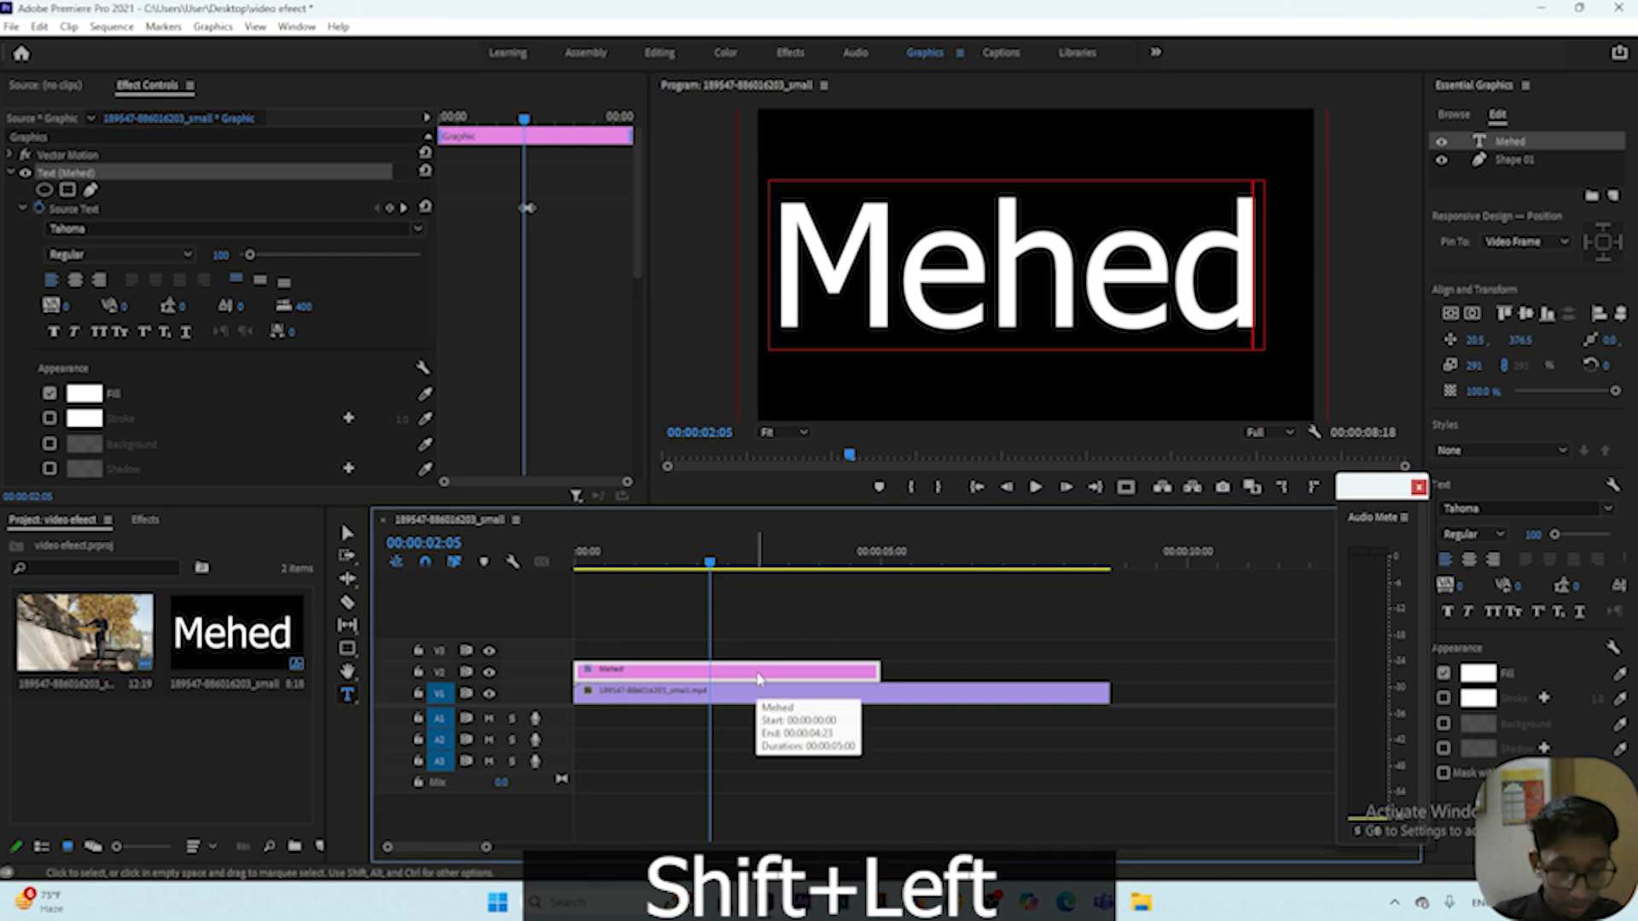
key("shift+Left")
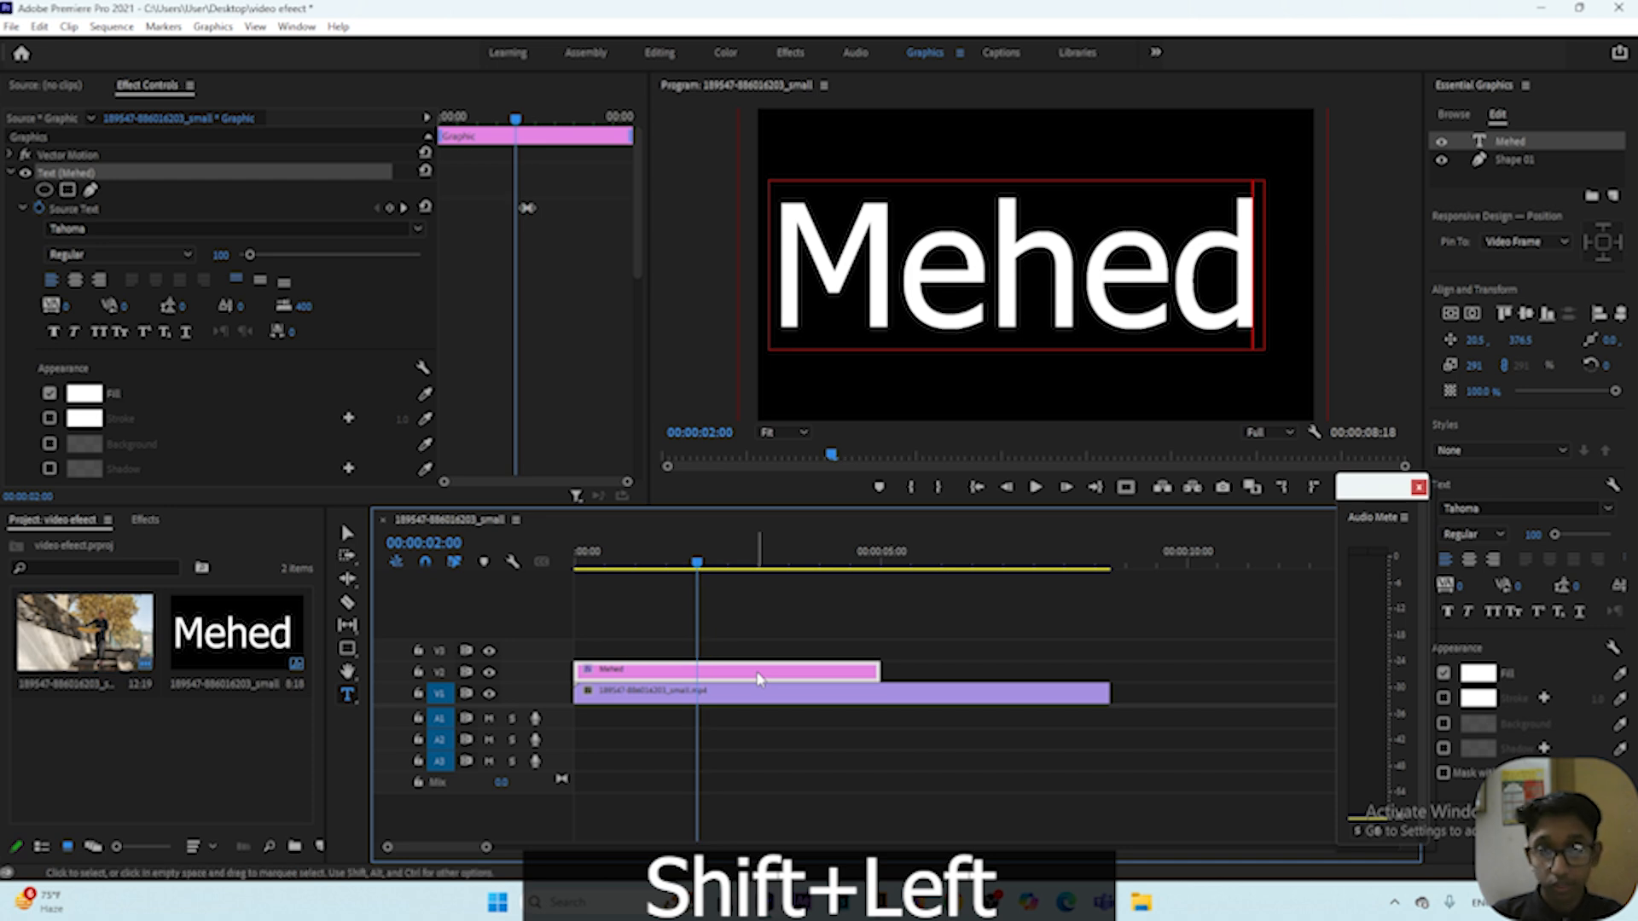
left_click(1253, 264)
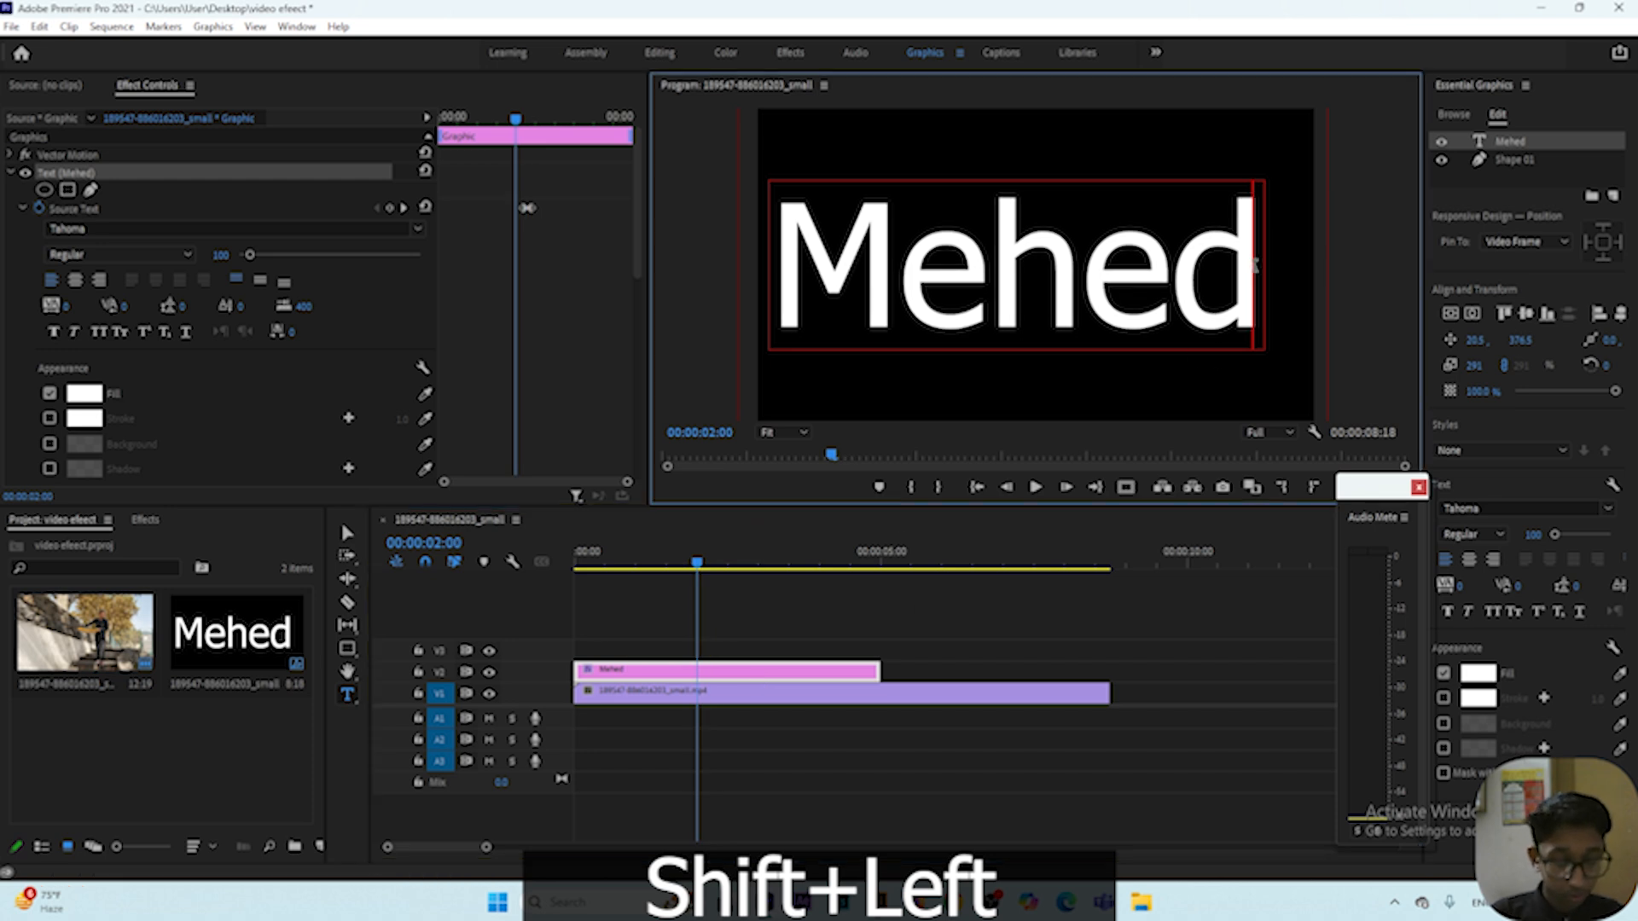
key("BackSpace")
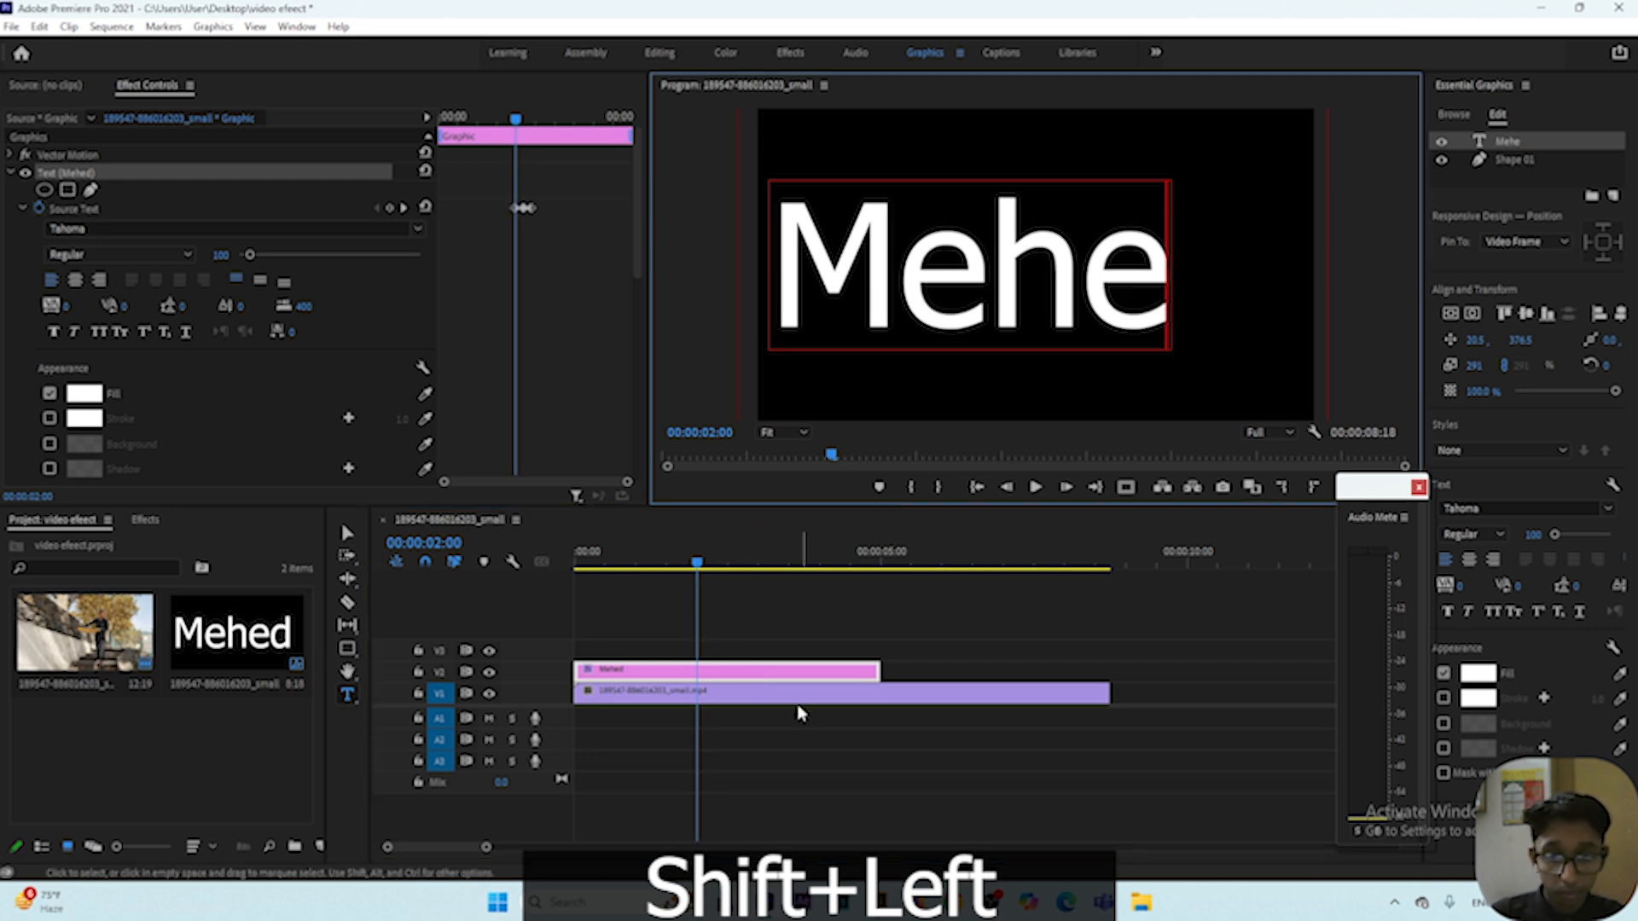
Shorten the name text to its first three letters at 00:00:01:19, another five frames earlier.
left_click(824, 673)
key("shift+Left")
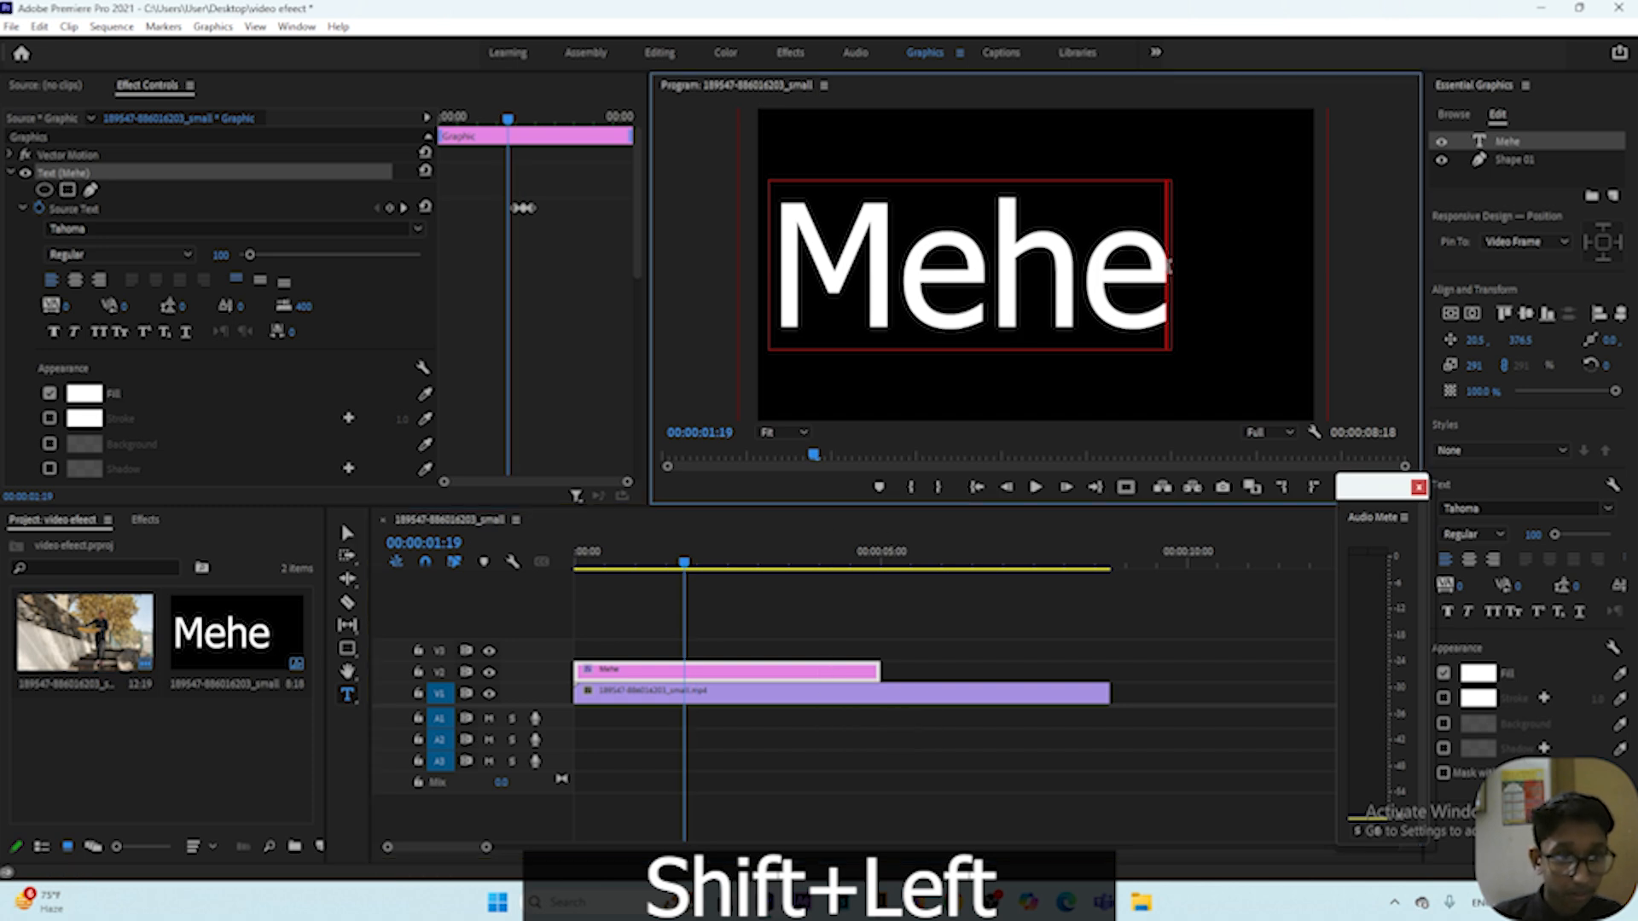
double_click(1168, 266)
left_click(1168, 266)
key("BackSpace")
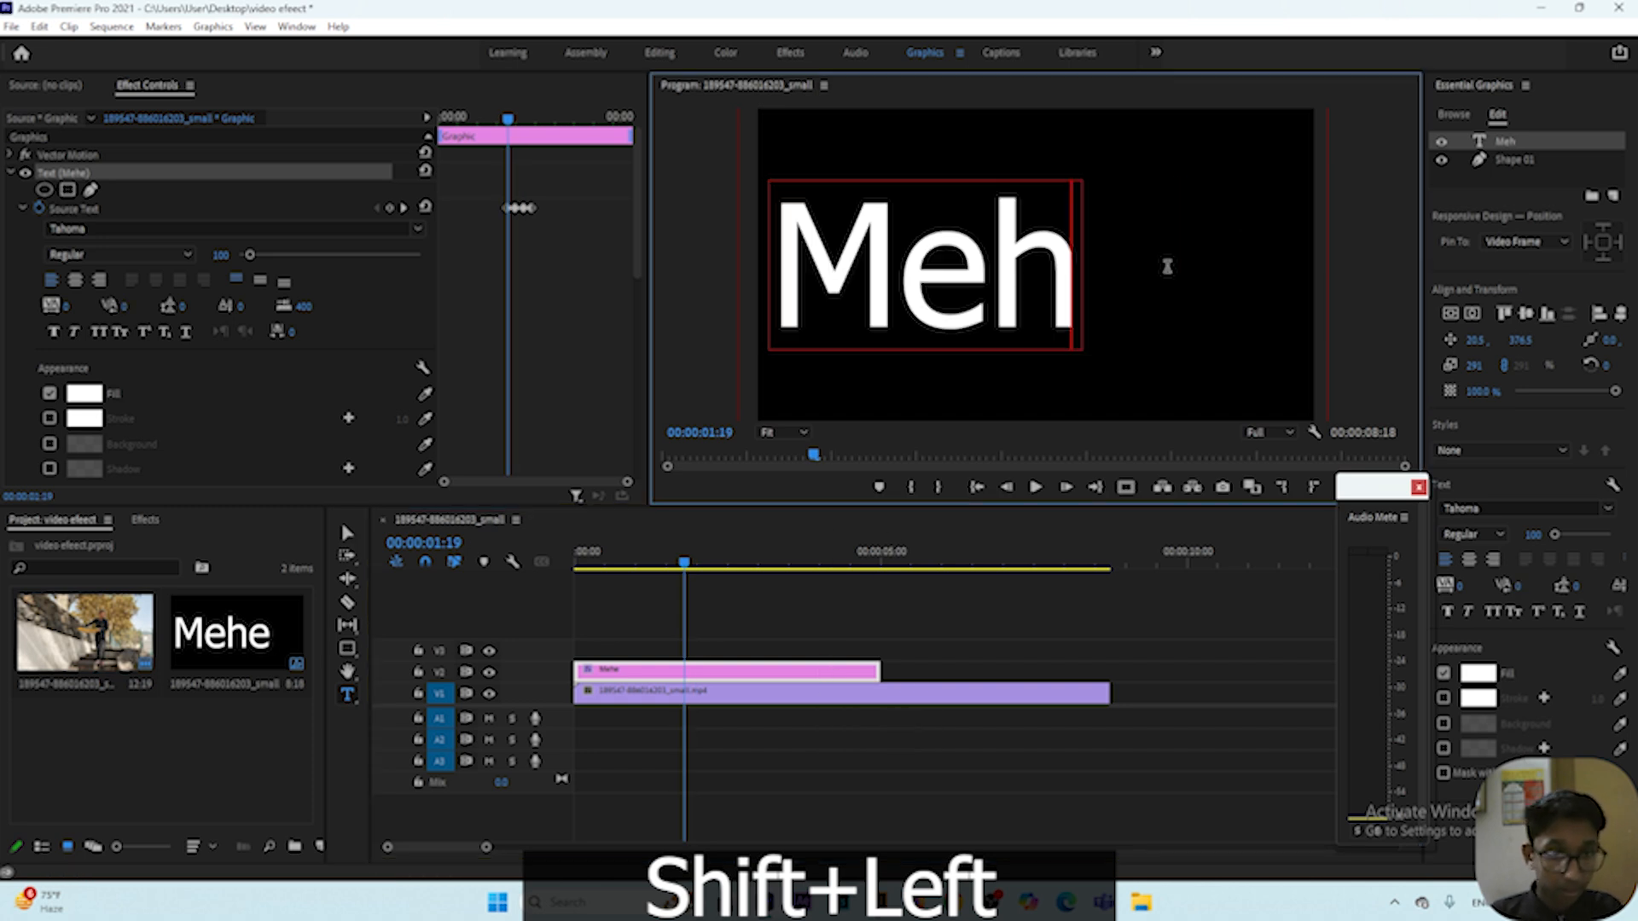
Shorten the name text to its first two letters at 00:00:01:14, another five frames earlier.
left_click(811, 672)
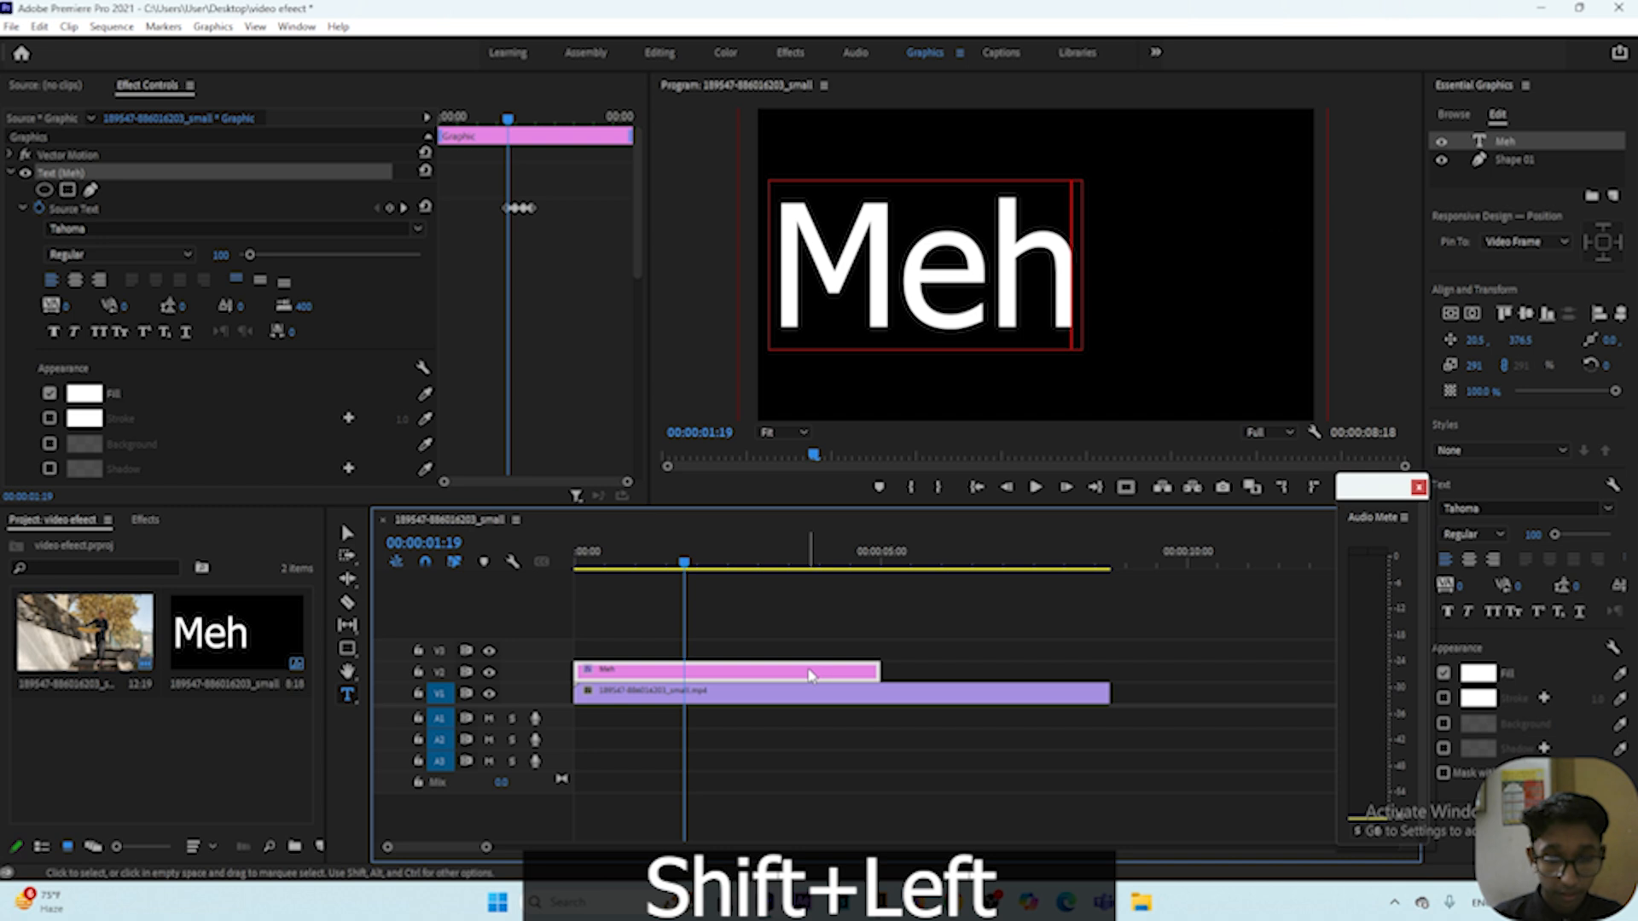
key("shift+Left")
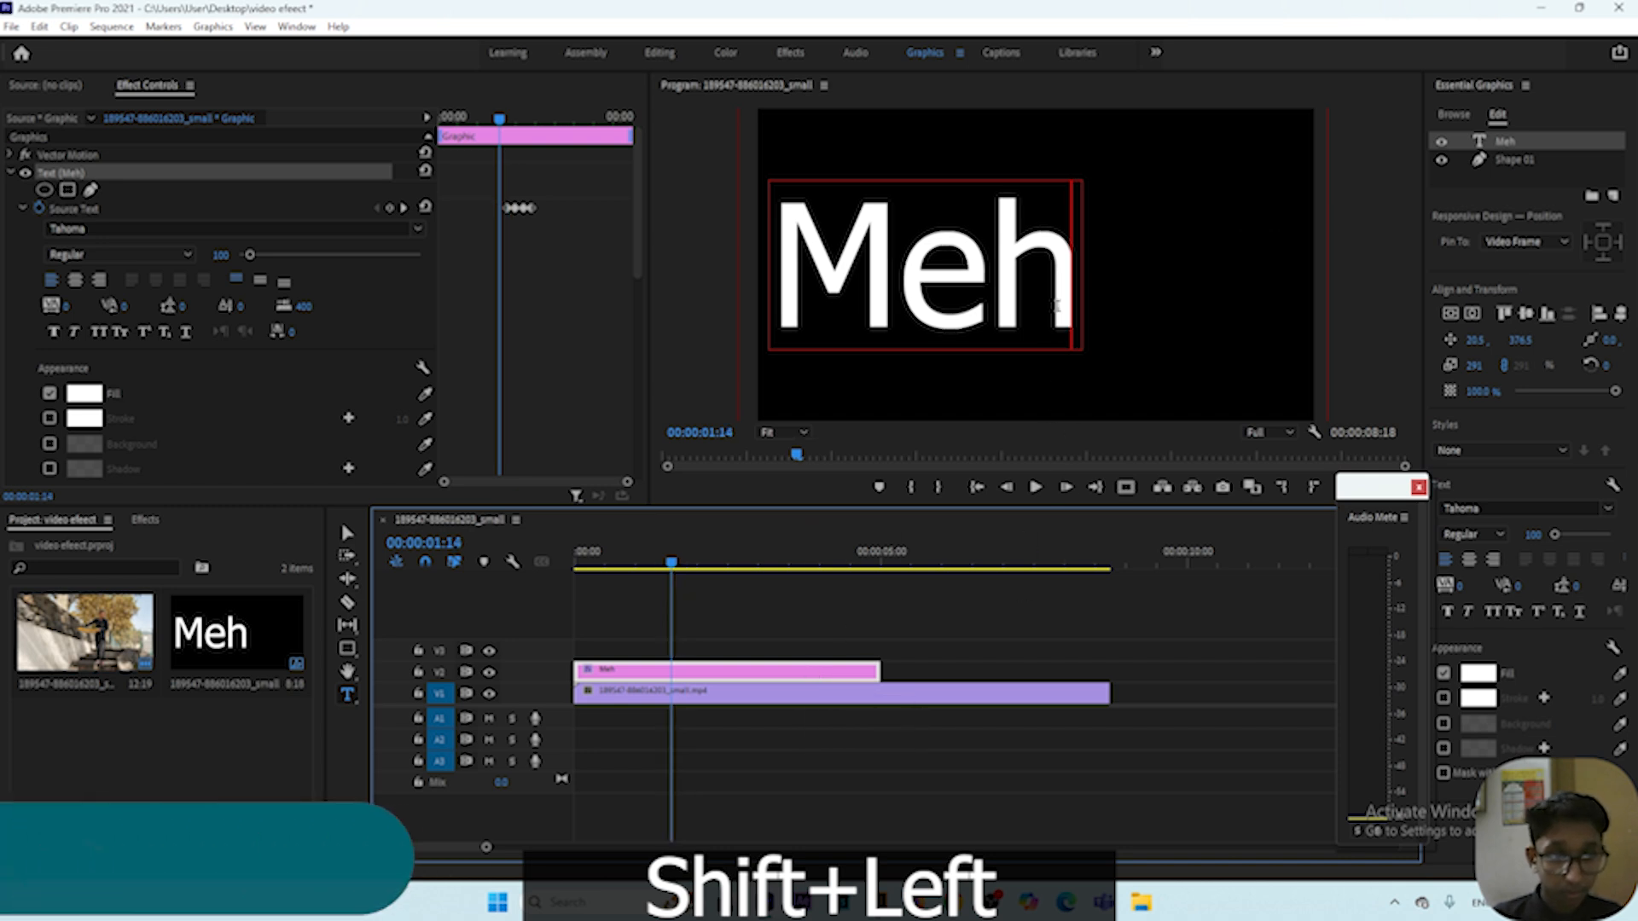
left_click(1074, 287)
double_click(1075, 287)
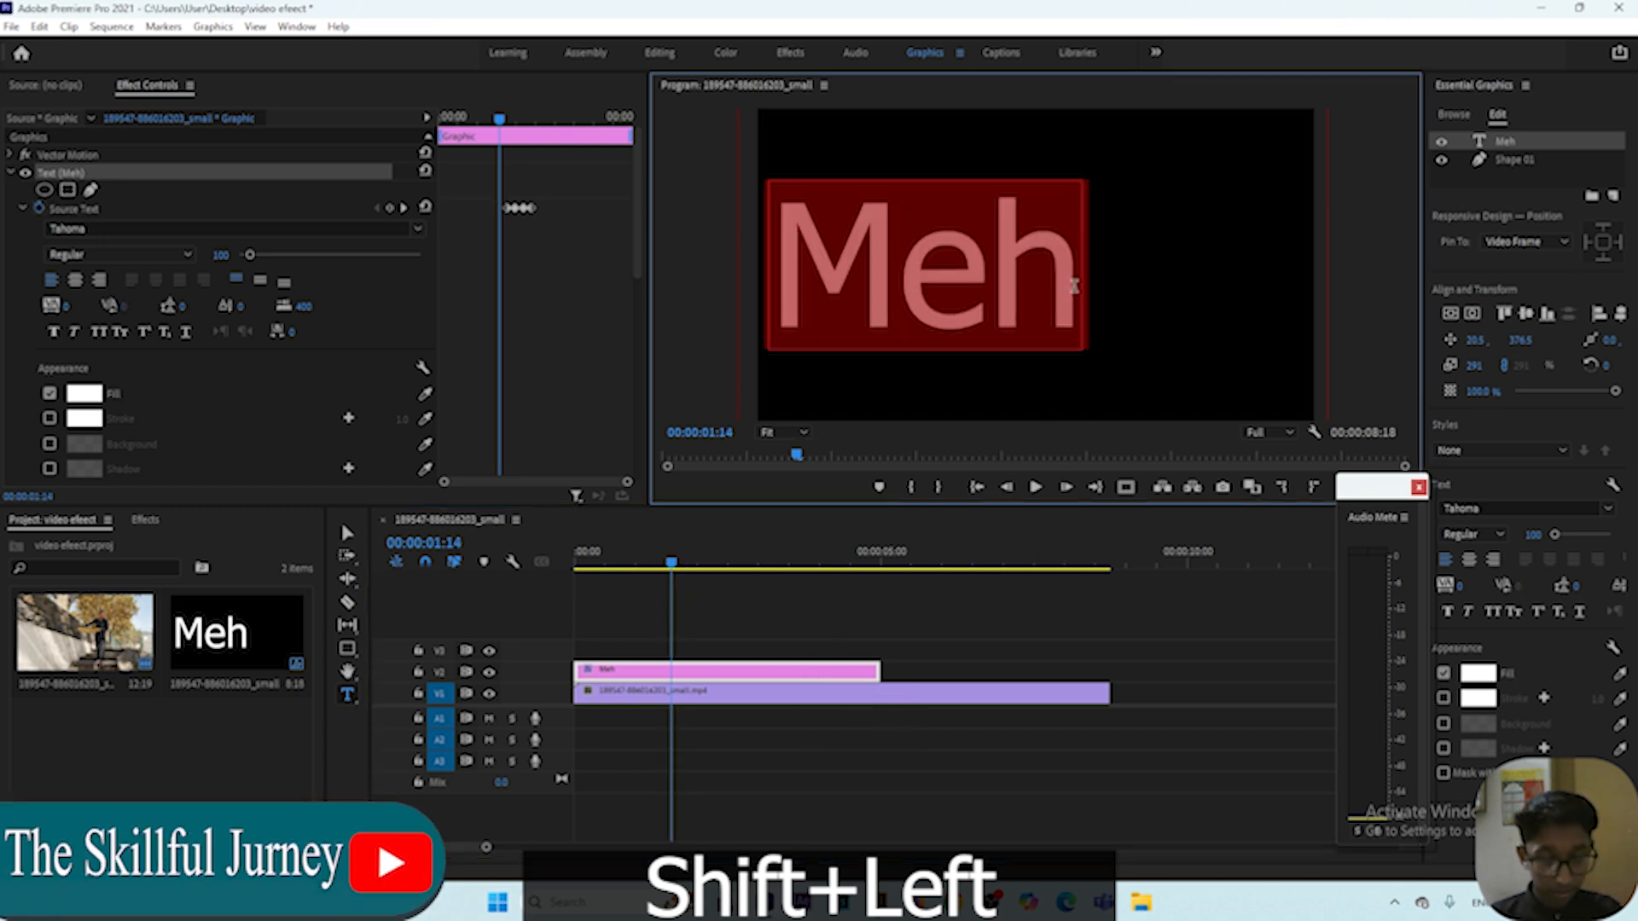
left_click(1075, 287)
key("BackSpace")
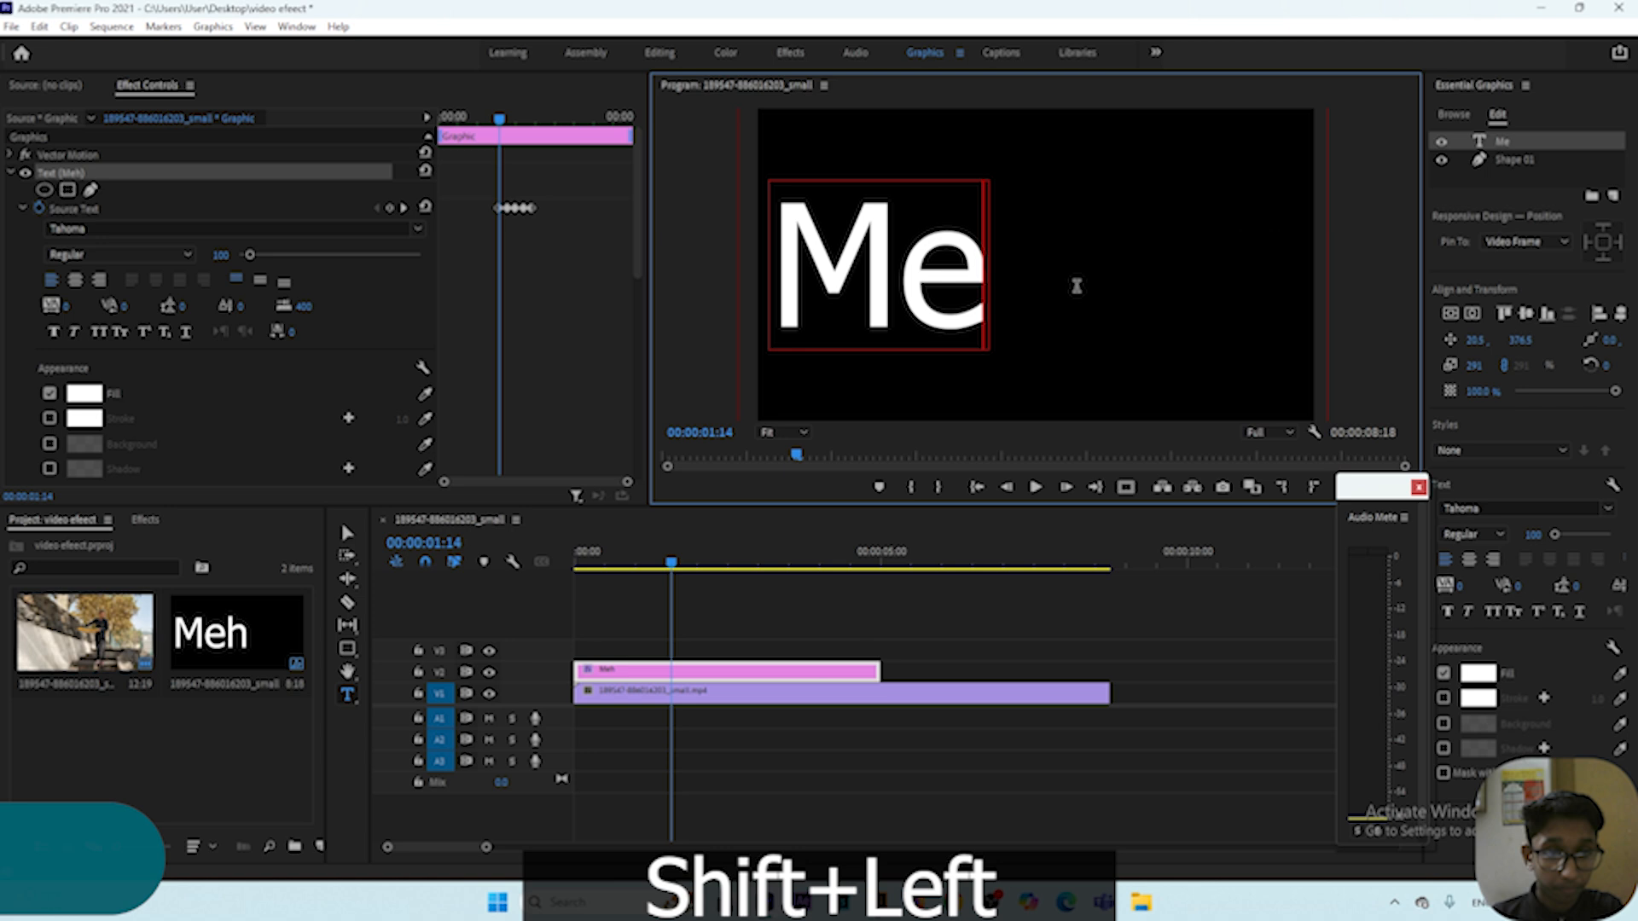
Shorten the name text to its first letter at 00:00:01:09, another five frames earlier.
left_click(836, 671)
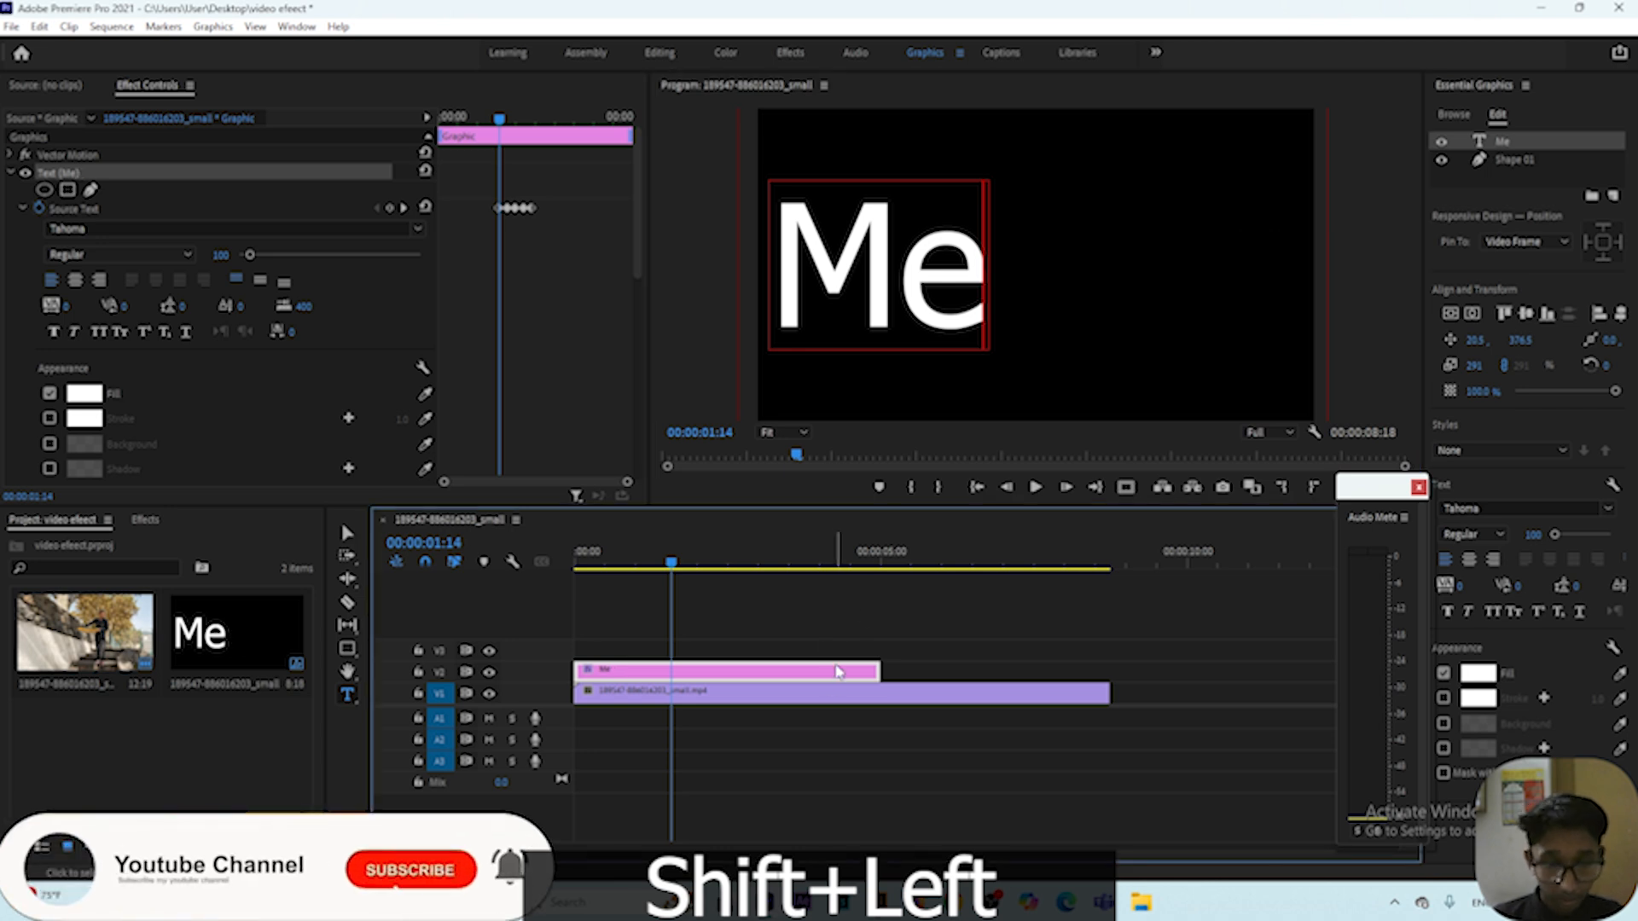
key("shift+Left")
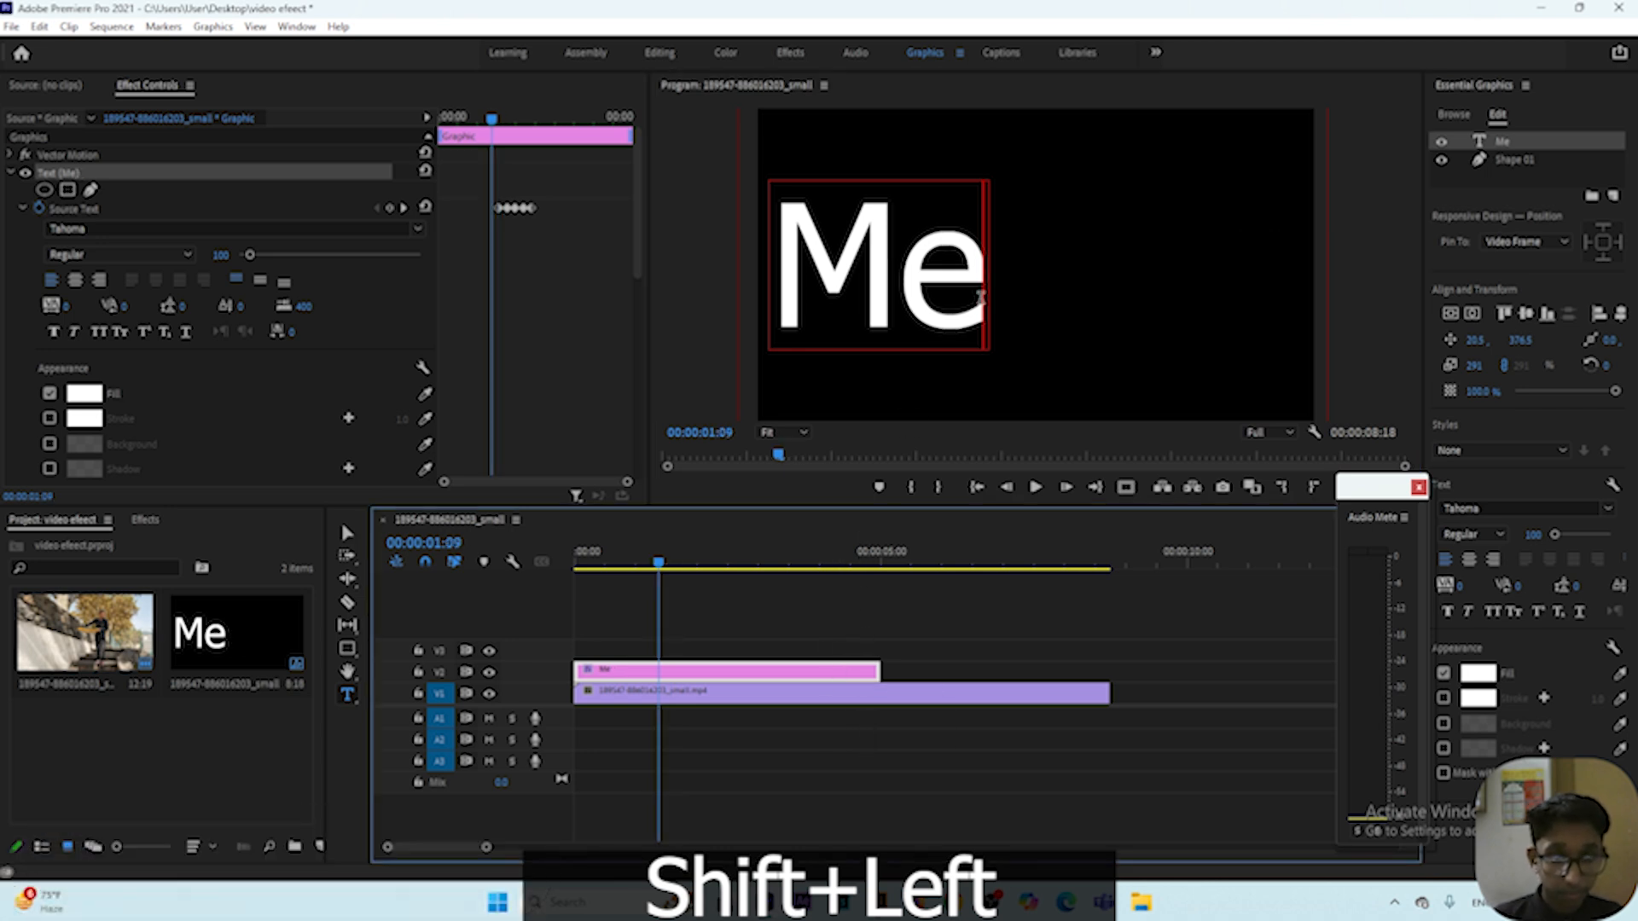
double_click(981, 286)
left_click(981, 287)
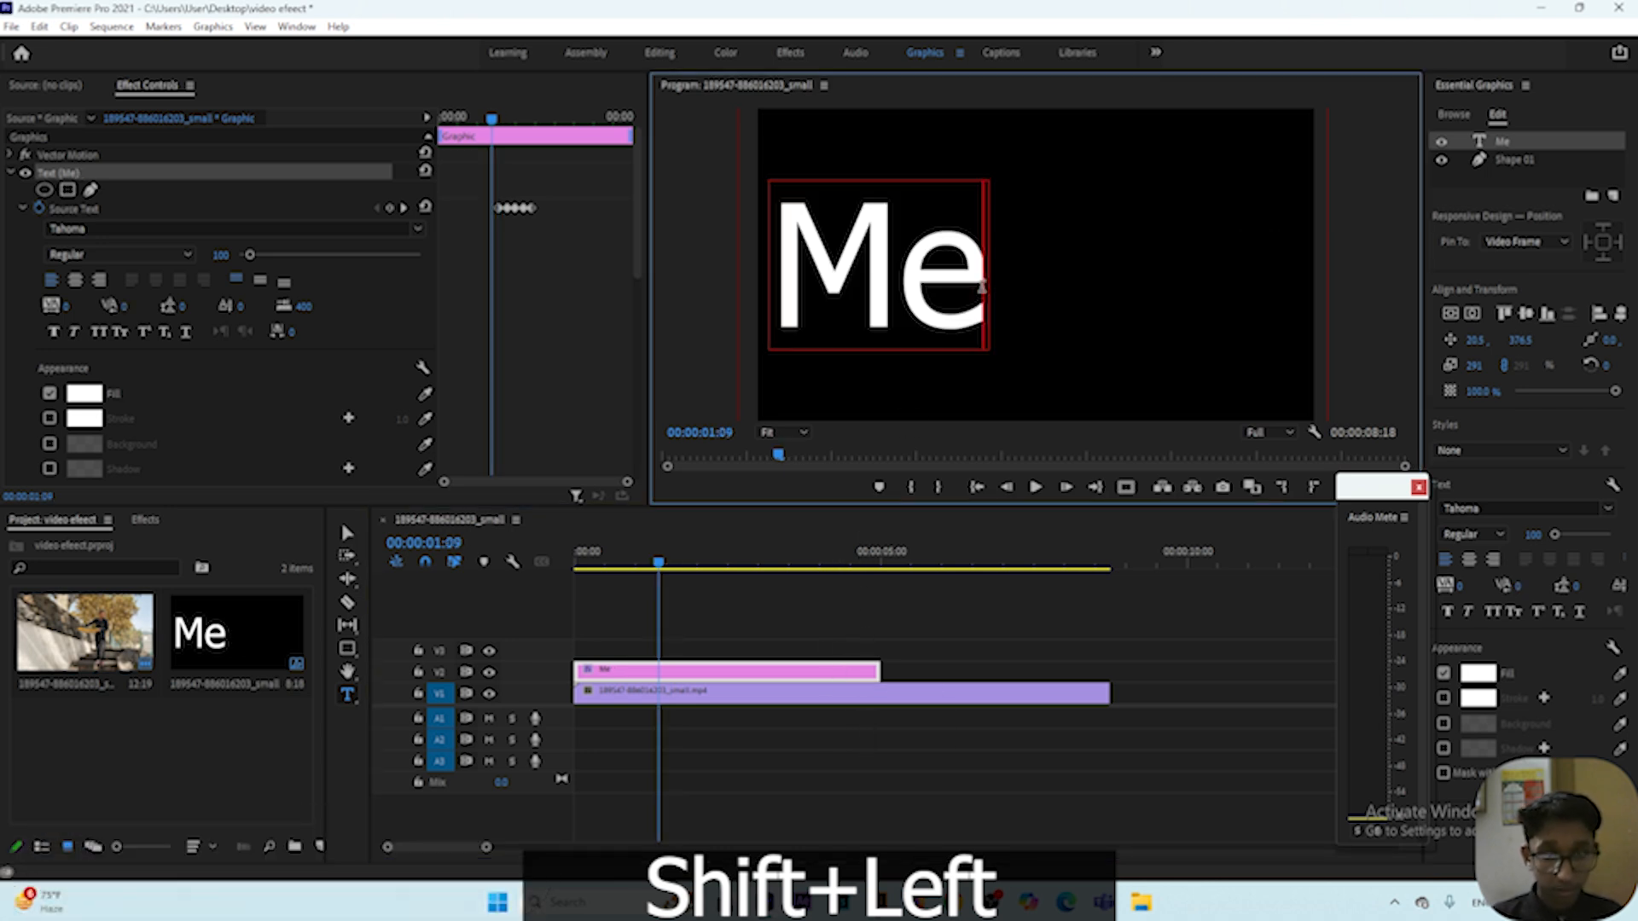
key("BackSpace")
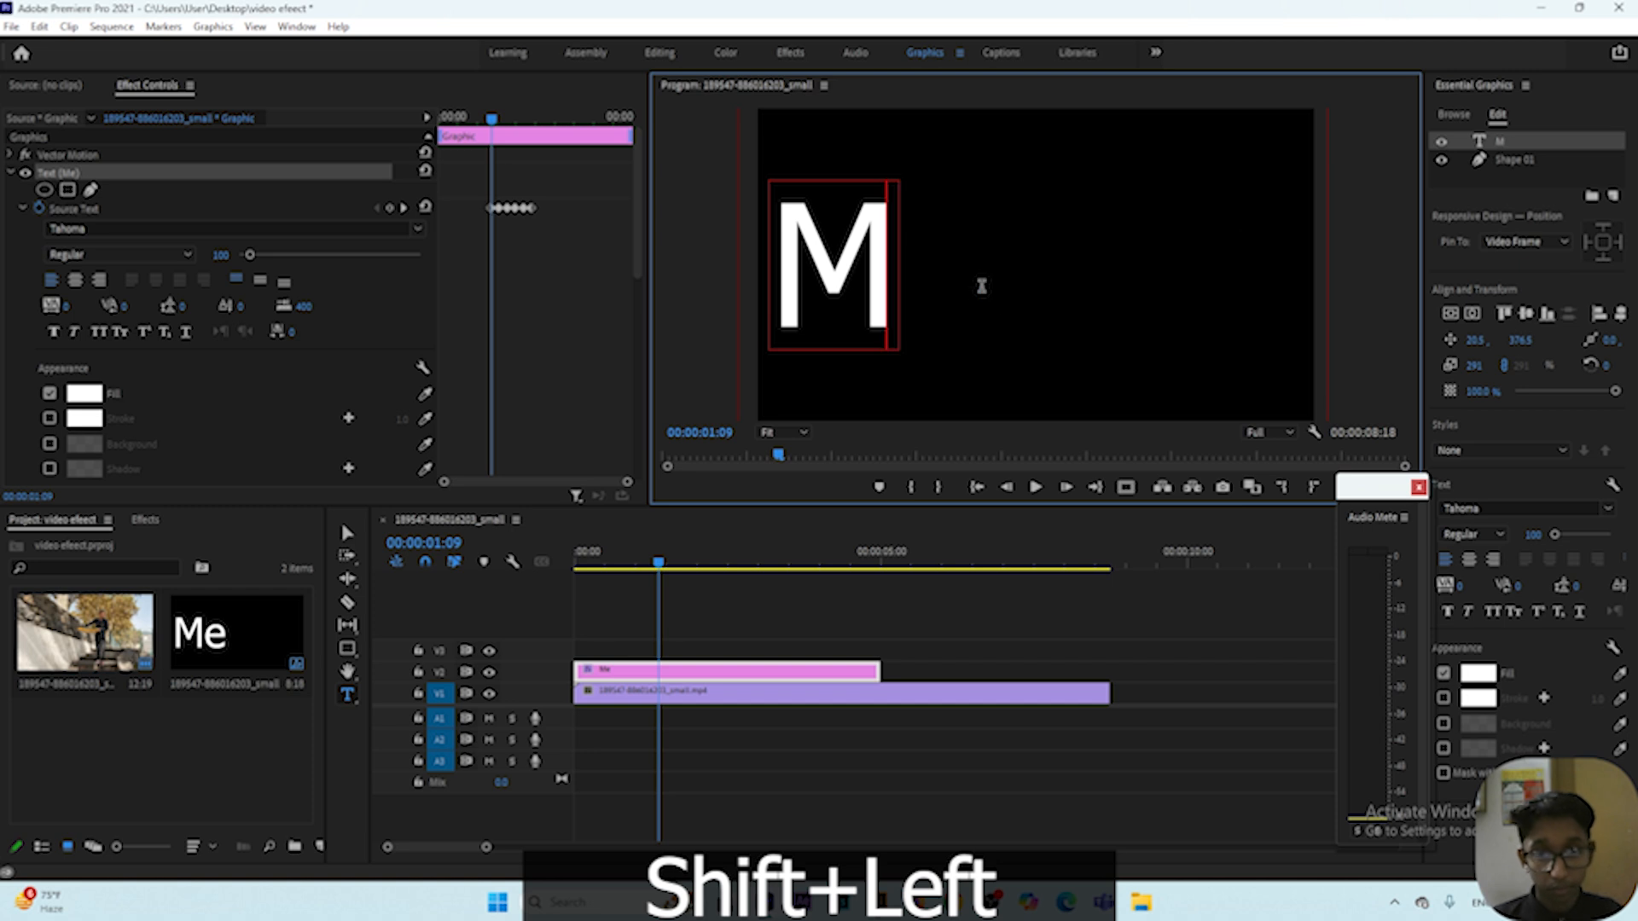
Delete the last remaining letter of the name text at 00:00:01:04, five frames earlier.
left_click(762, 675)
key("shift+Left")
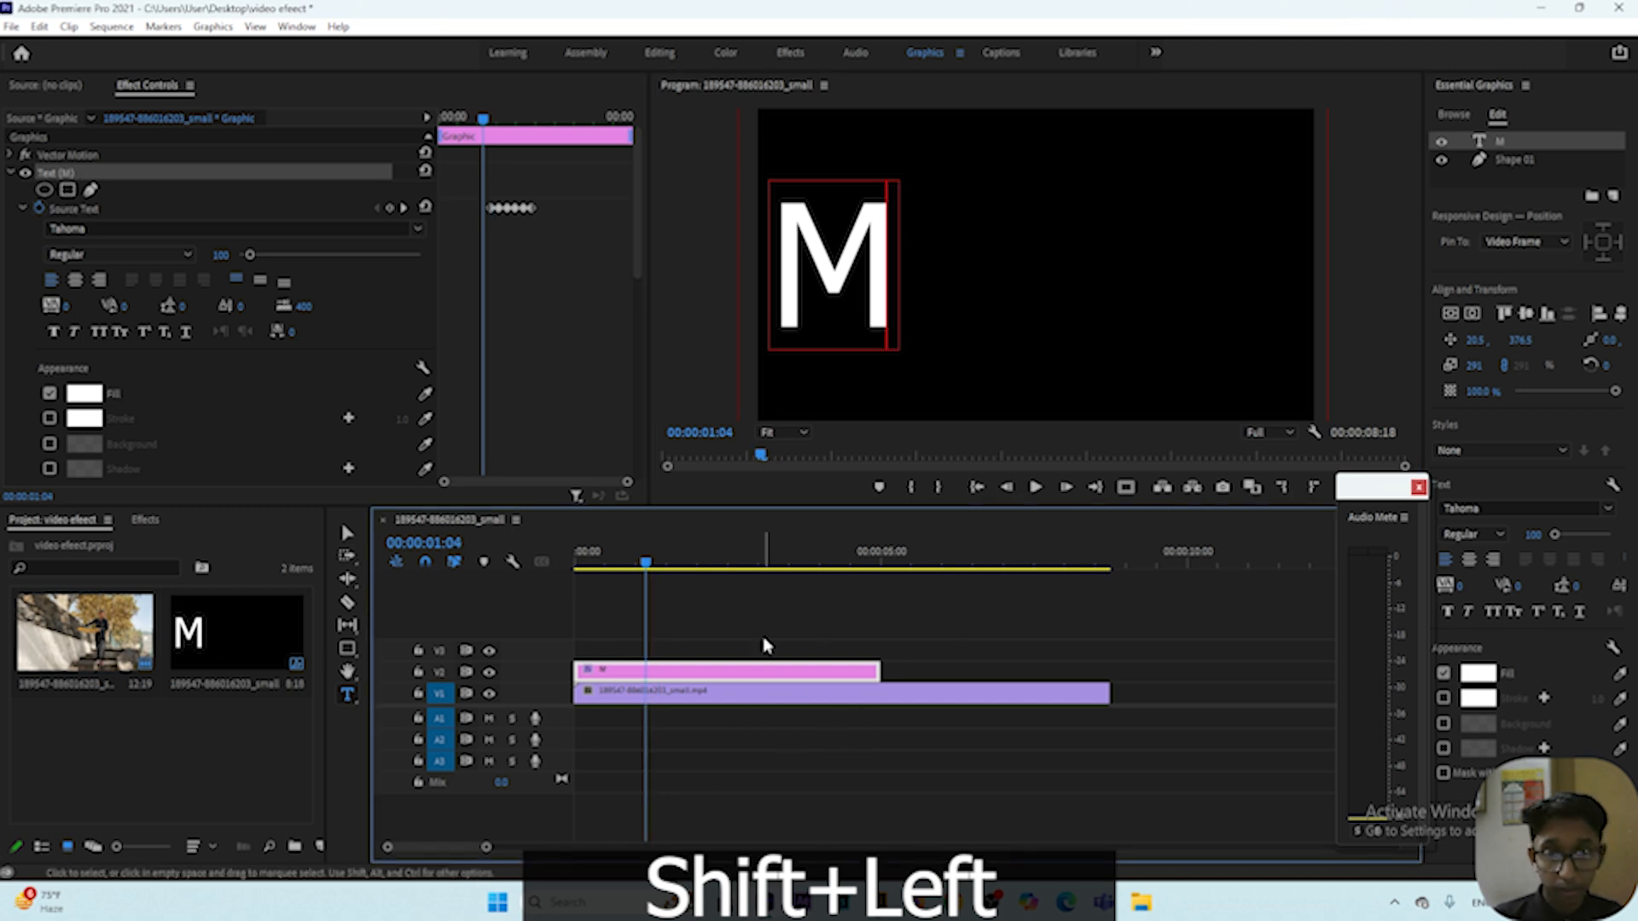
left_click(890, 265)
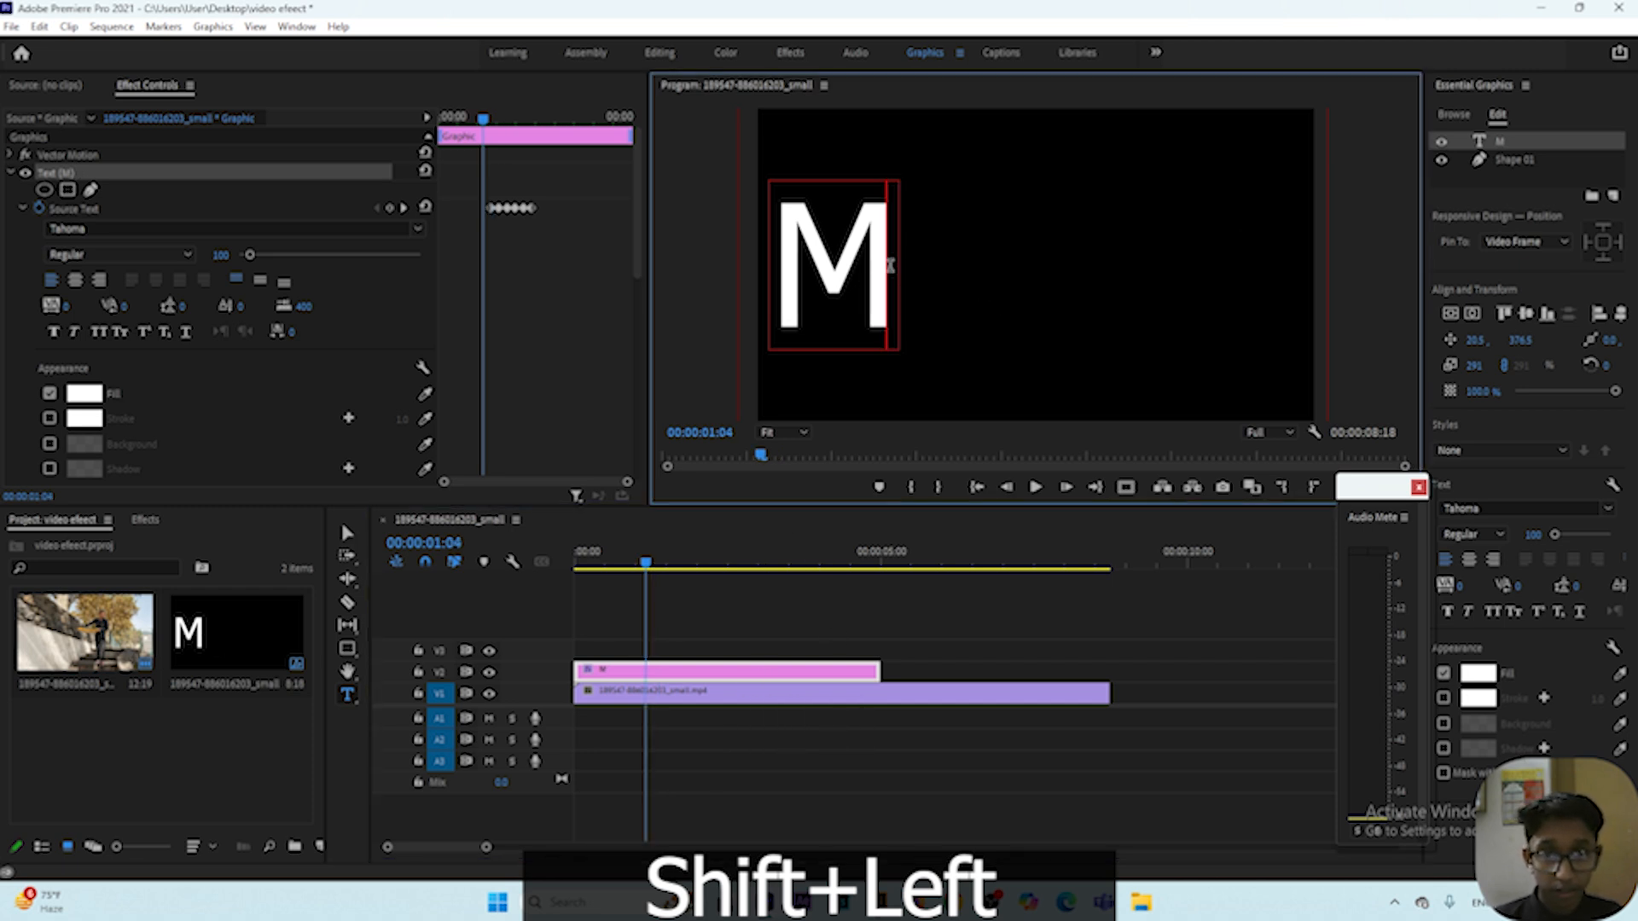
key("BackSpace")
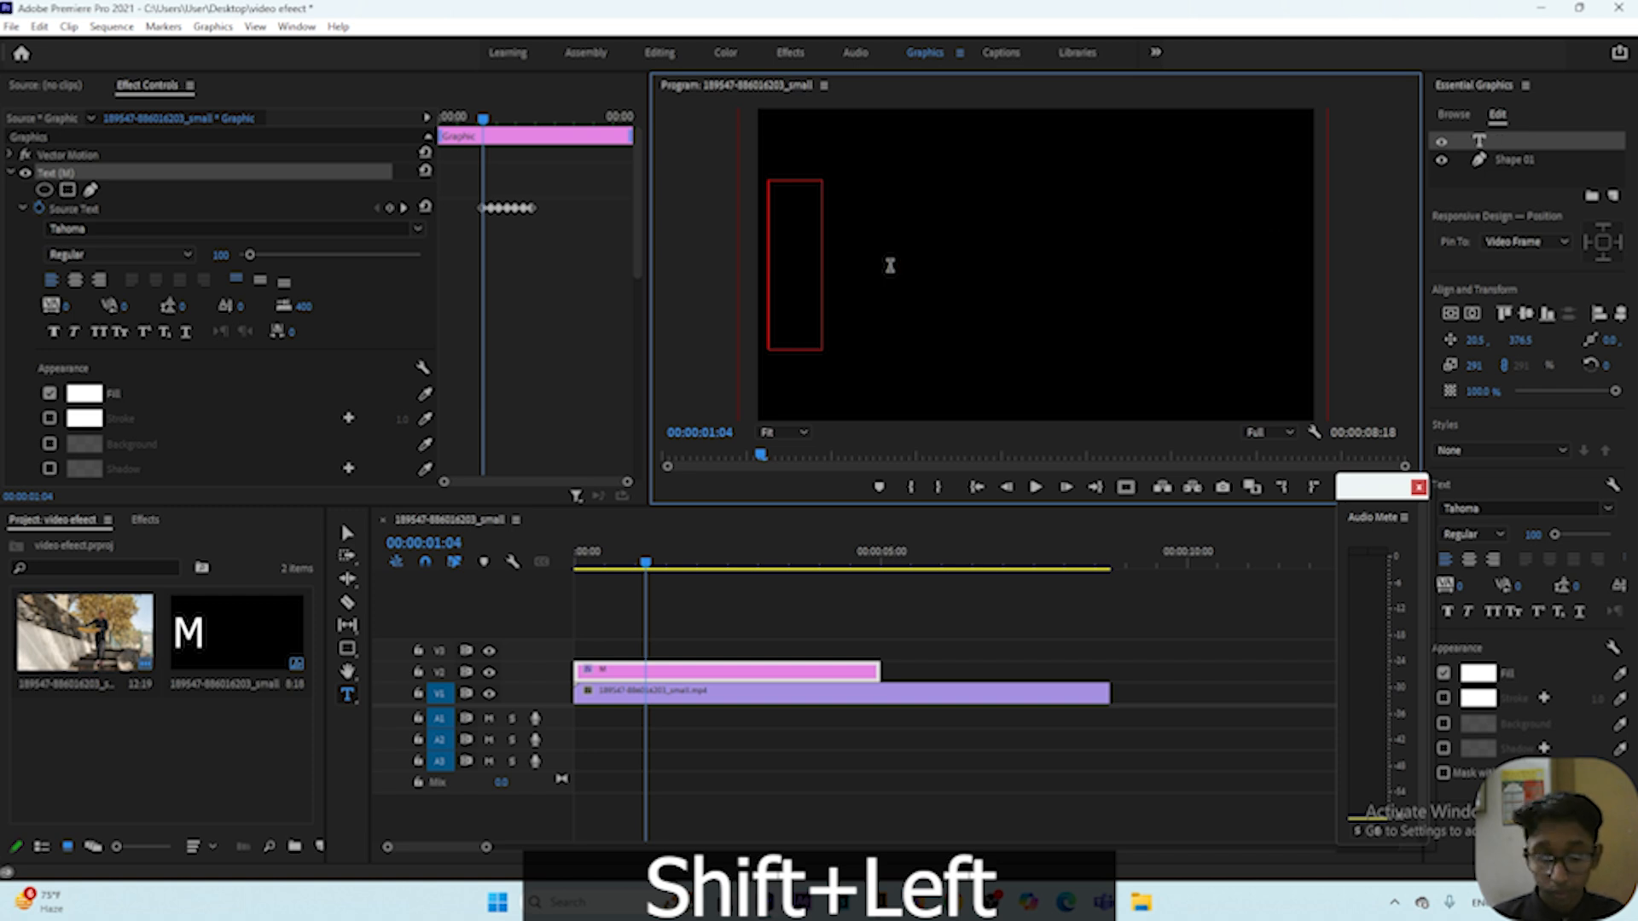
Add a Source Text keyframe for the empty text at 00:00:00:23, another five frames earlier.
left_click(740, 676, "shift")
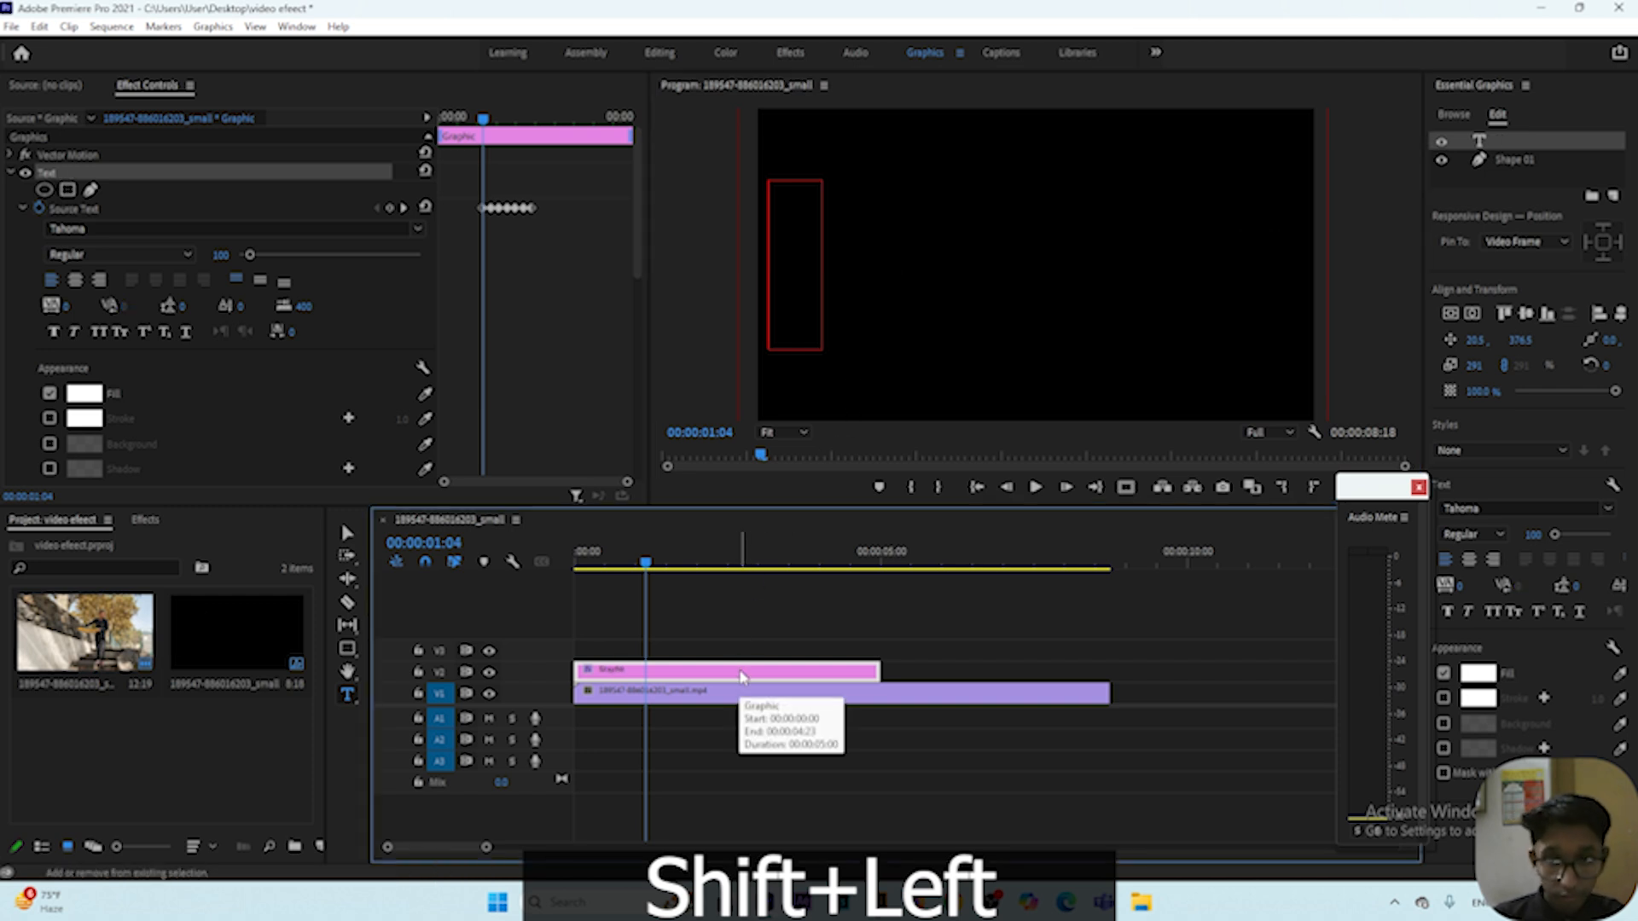
key("shift+Left")
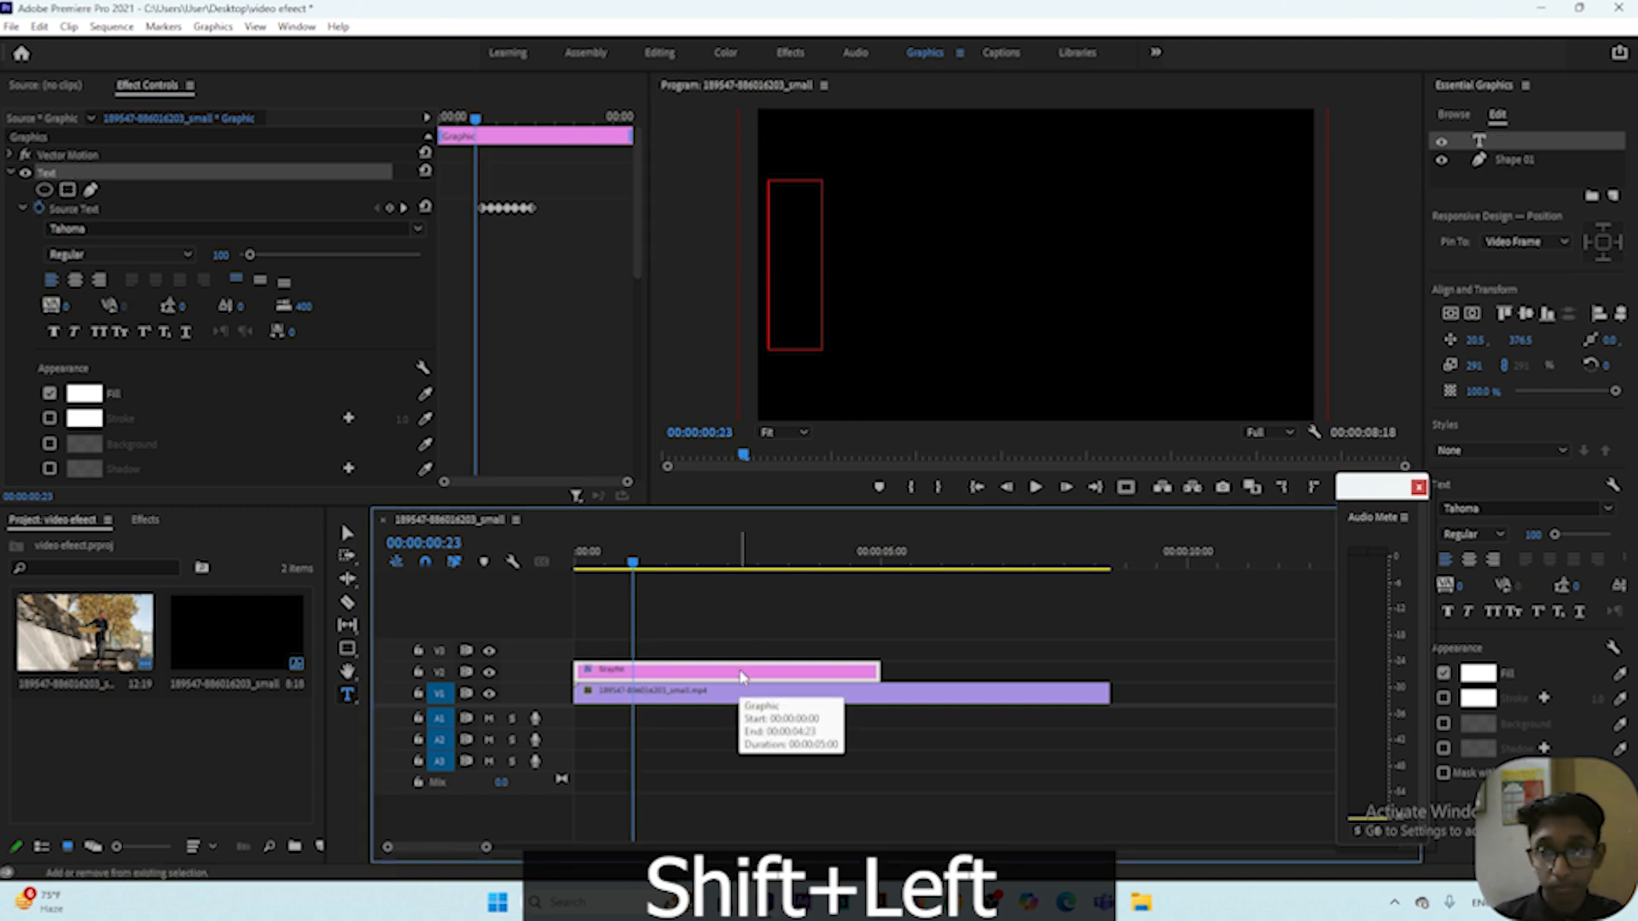
left_click(389, 208)
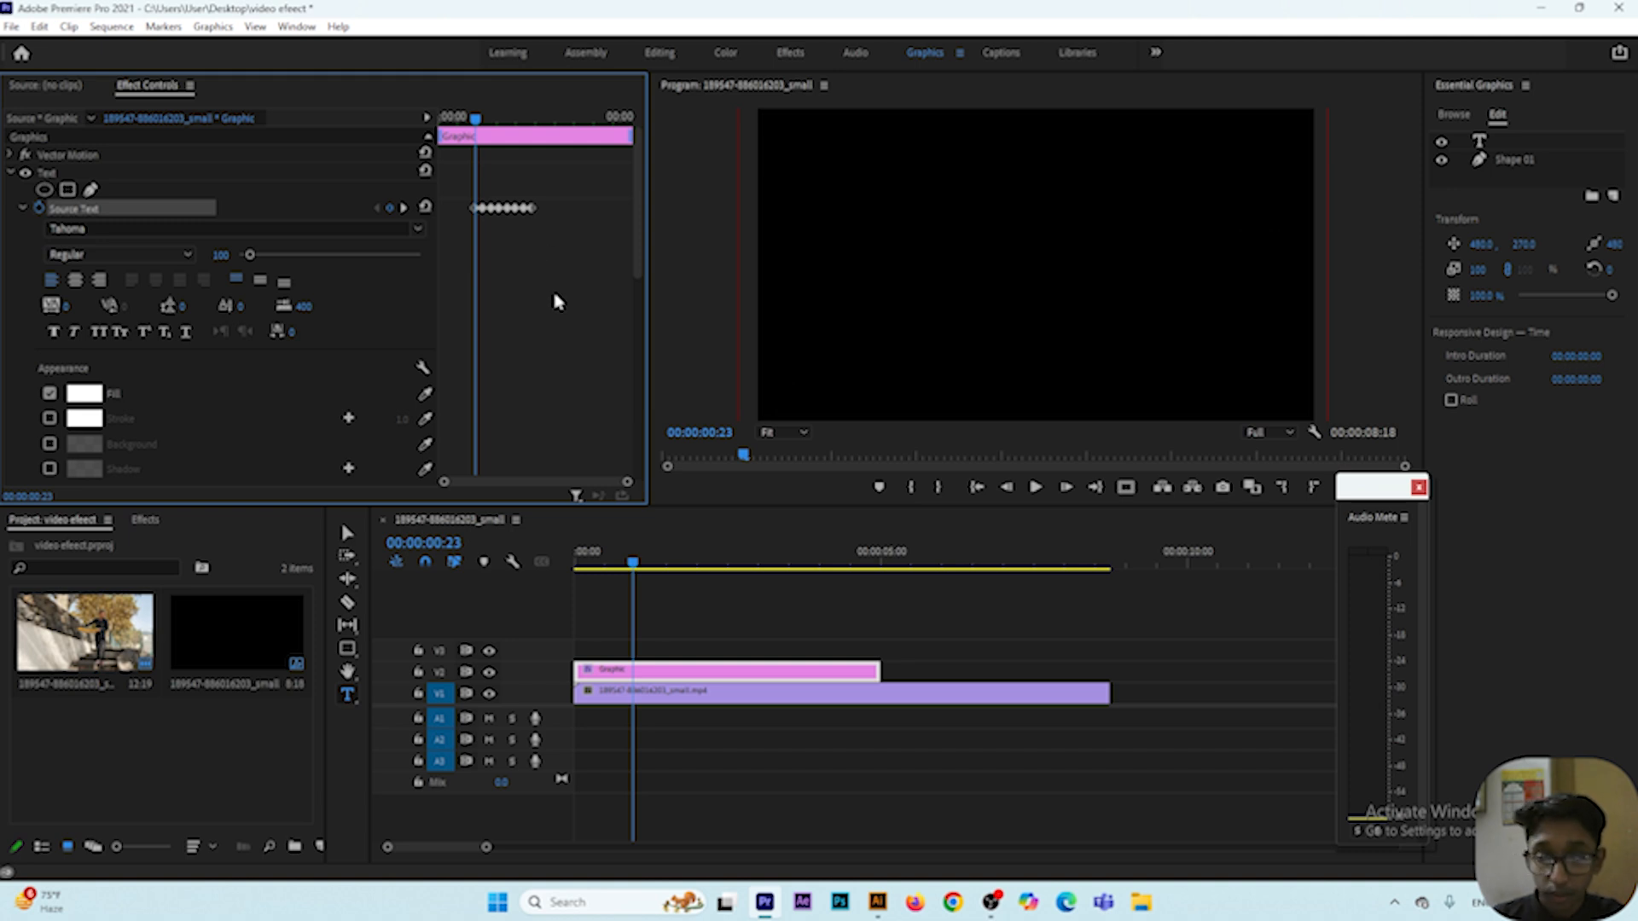
key("shift+3")
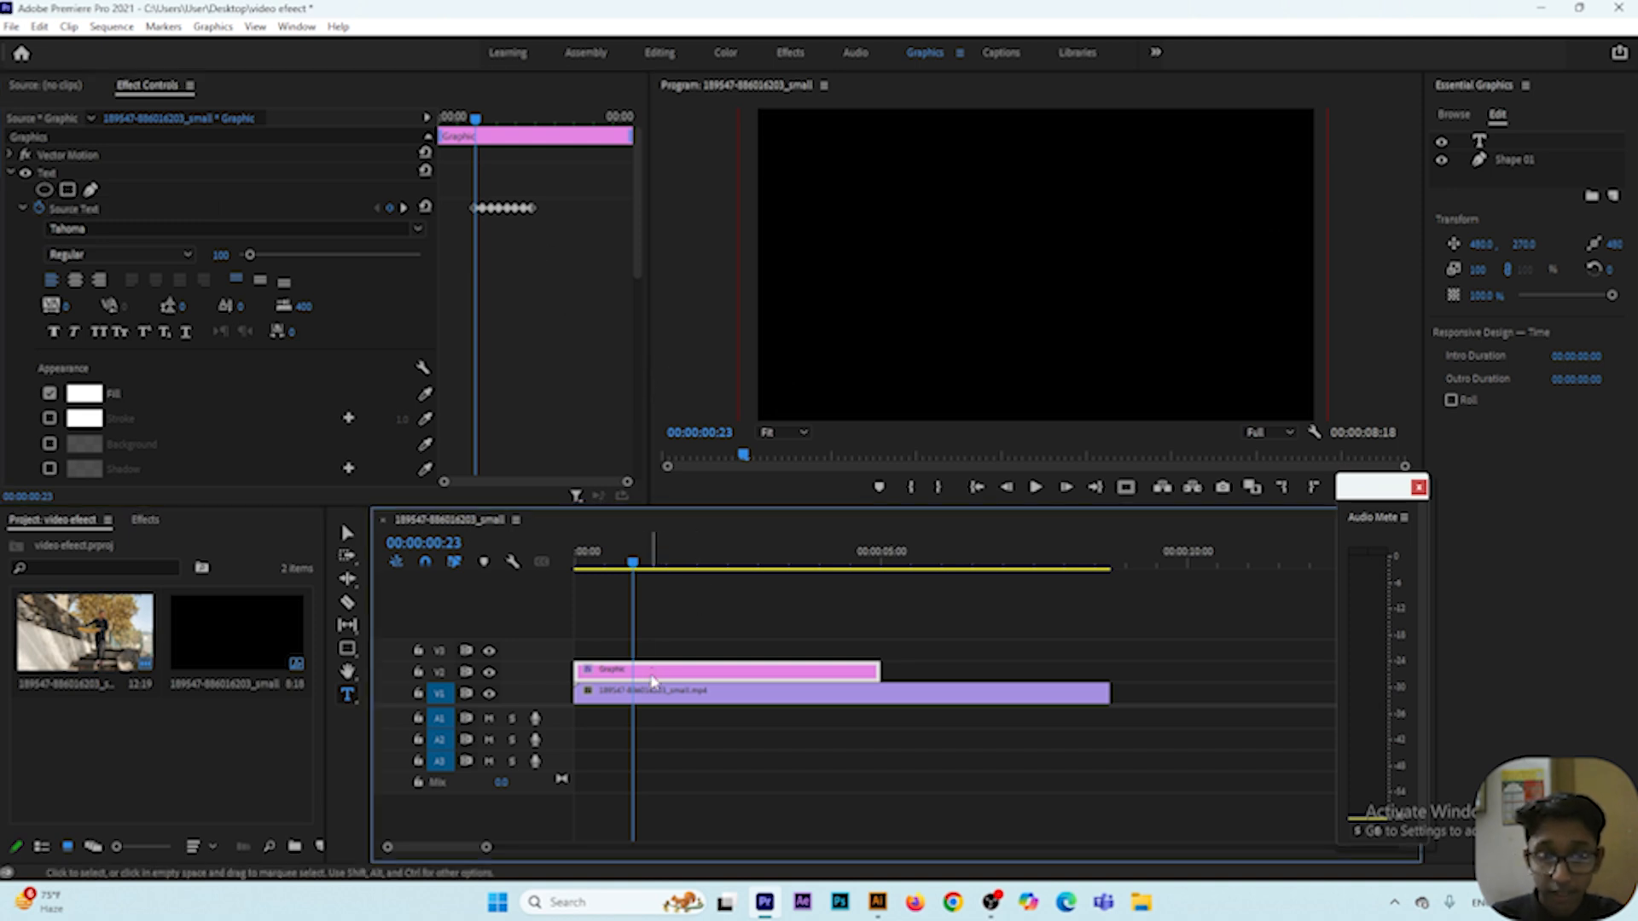
Trim the graphic clip to start just before its first Source Text keyframe and end at about 3.5 seconds.
left_click_drag(579, 671, 630, 662)
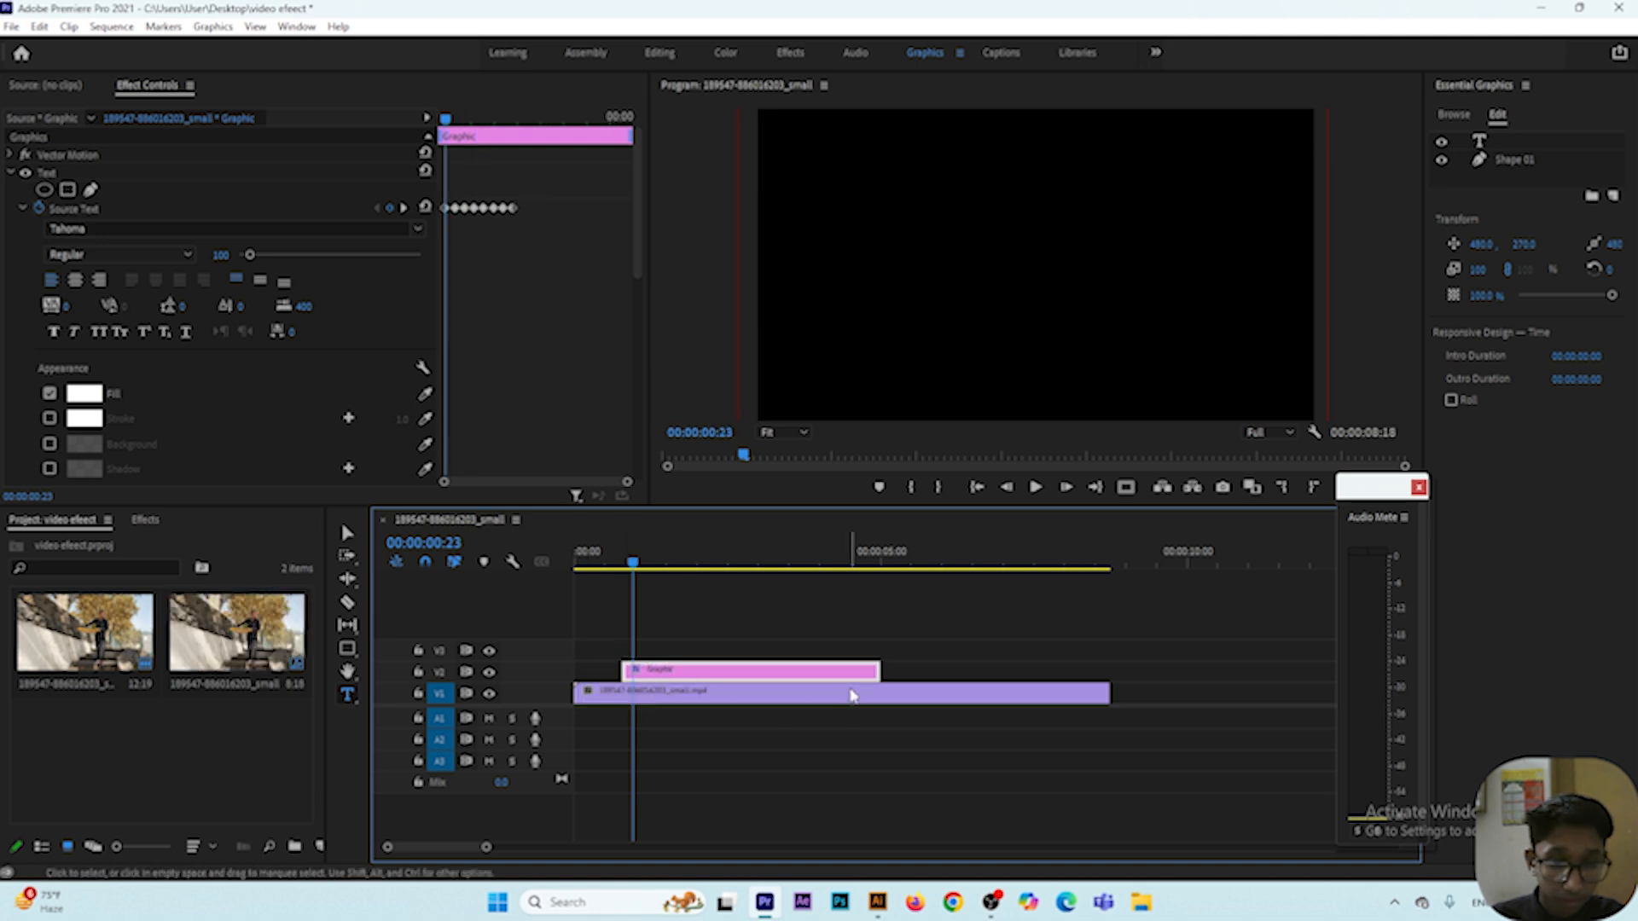
left_click_drag(876, 671, 785, 673)
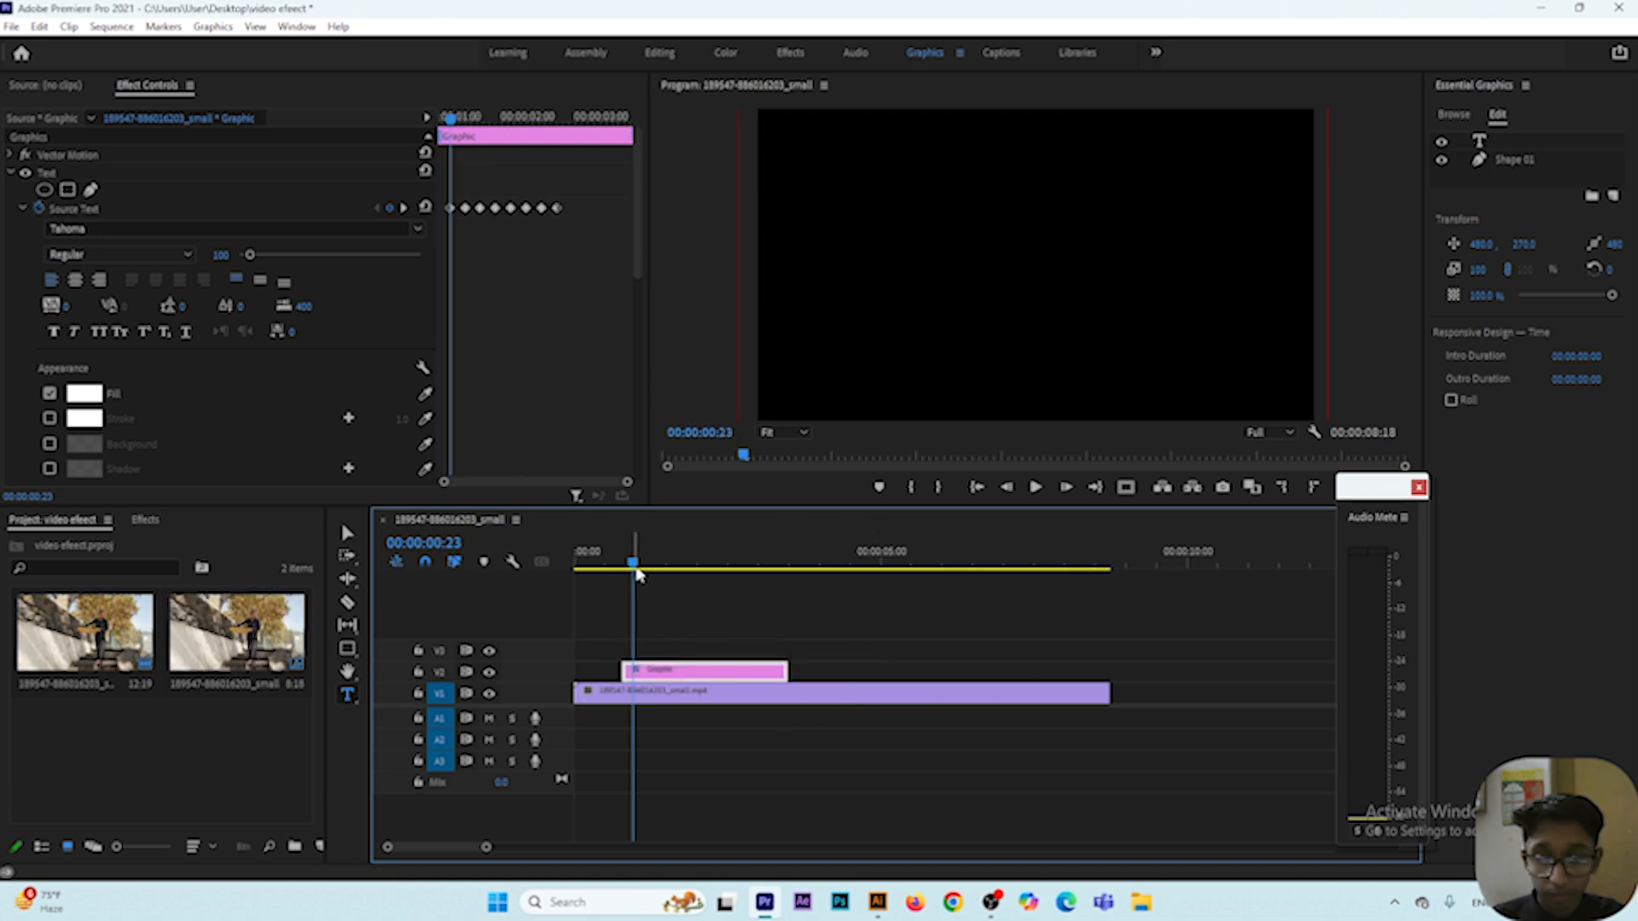
Play the sequence from just before the graphic clip to preview the letter-by-letter typing animation.
left_click(614, 569)
key("space")
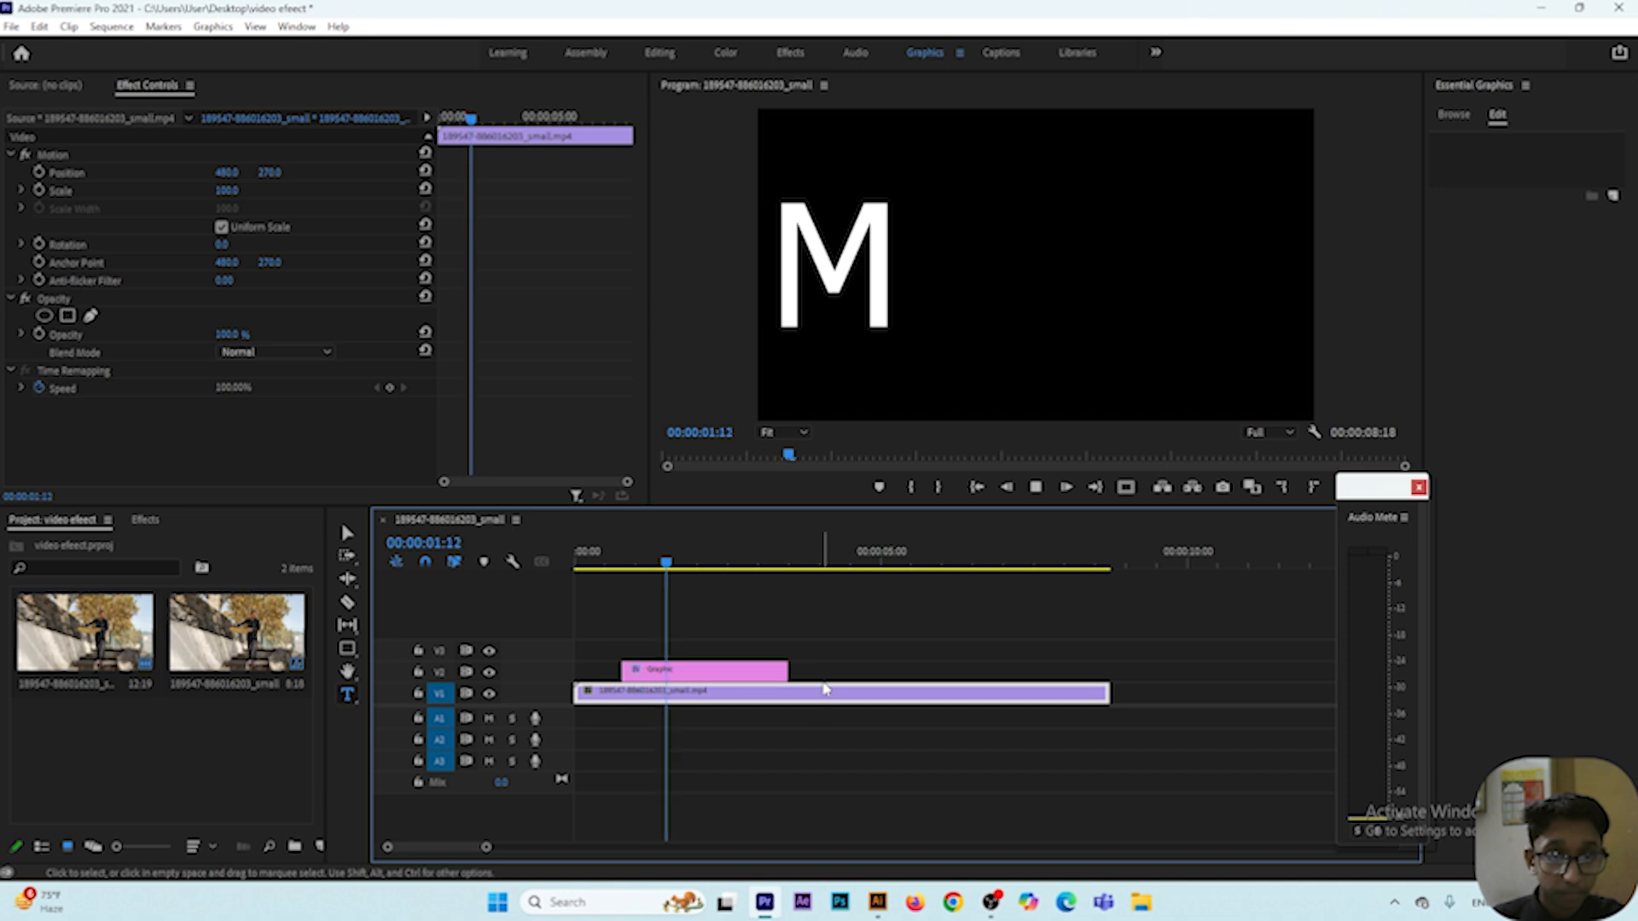
key("space")
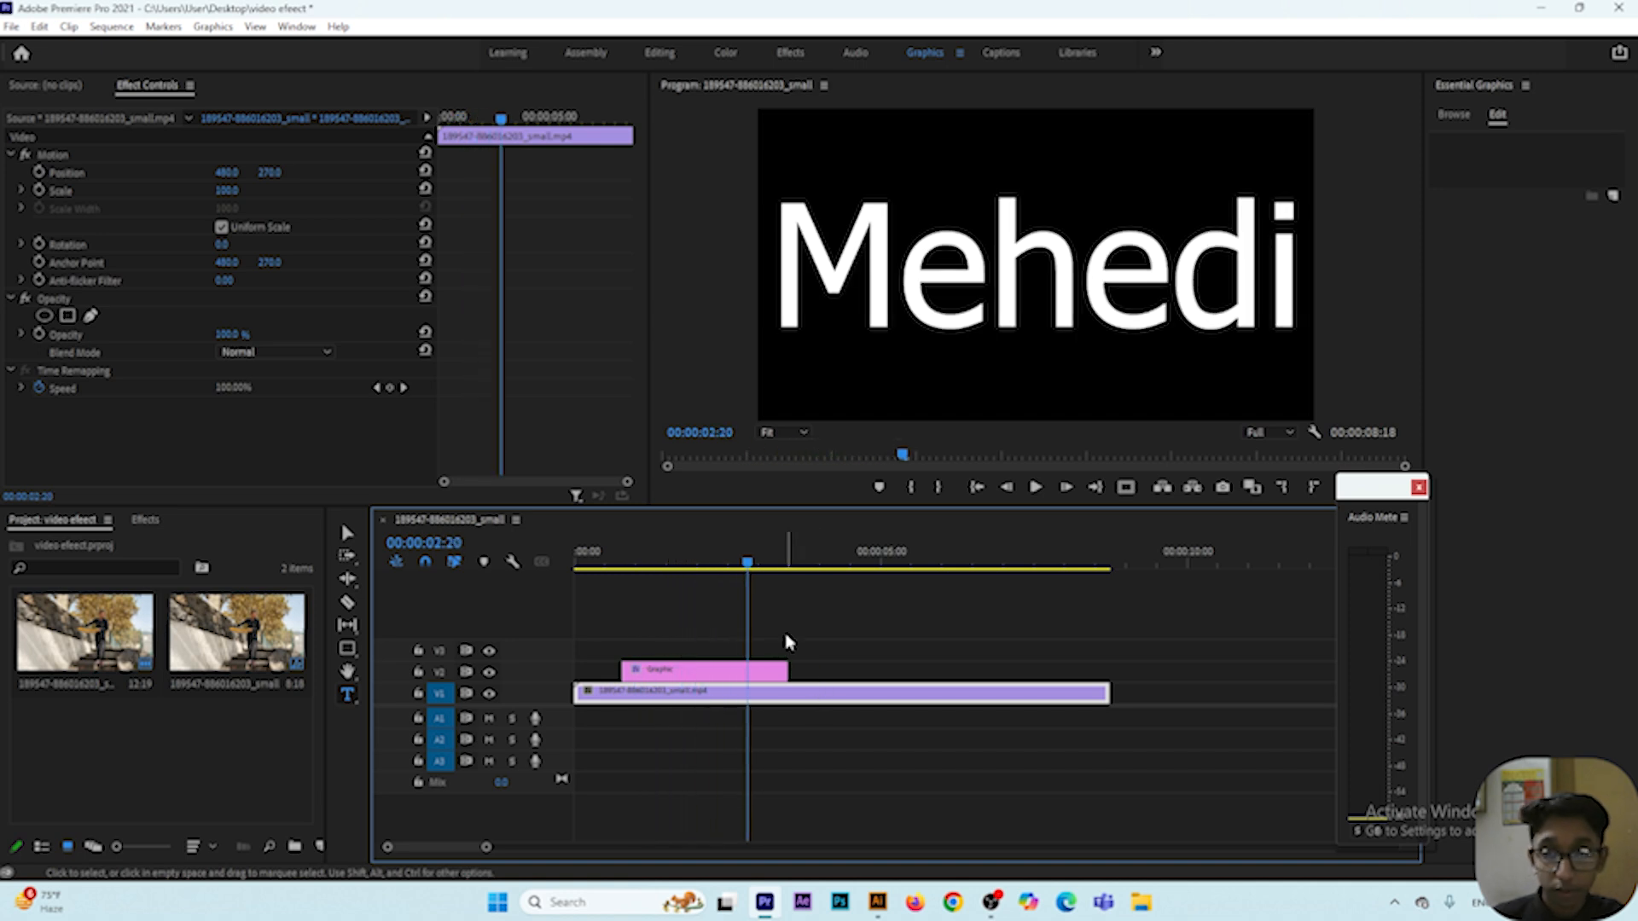
Set the graphic clip's opacity blend mode to Multiply.
left_click(723, 673)
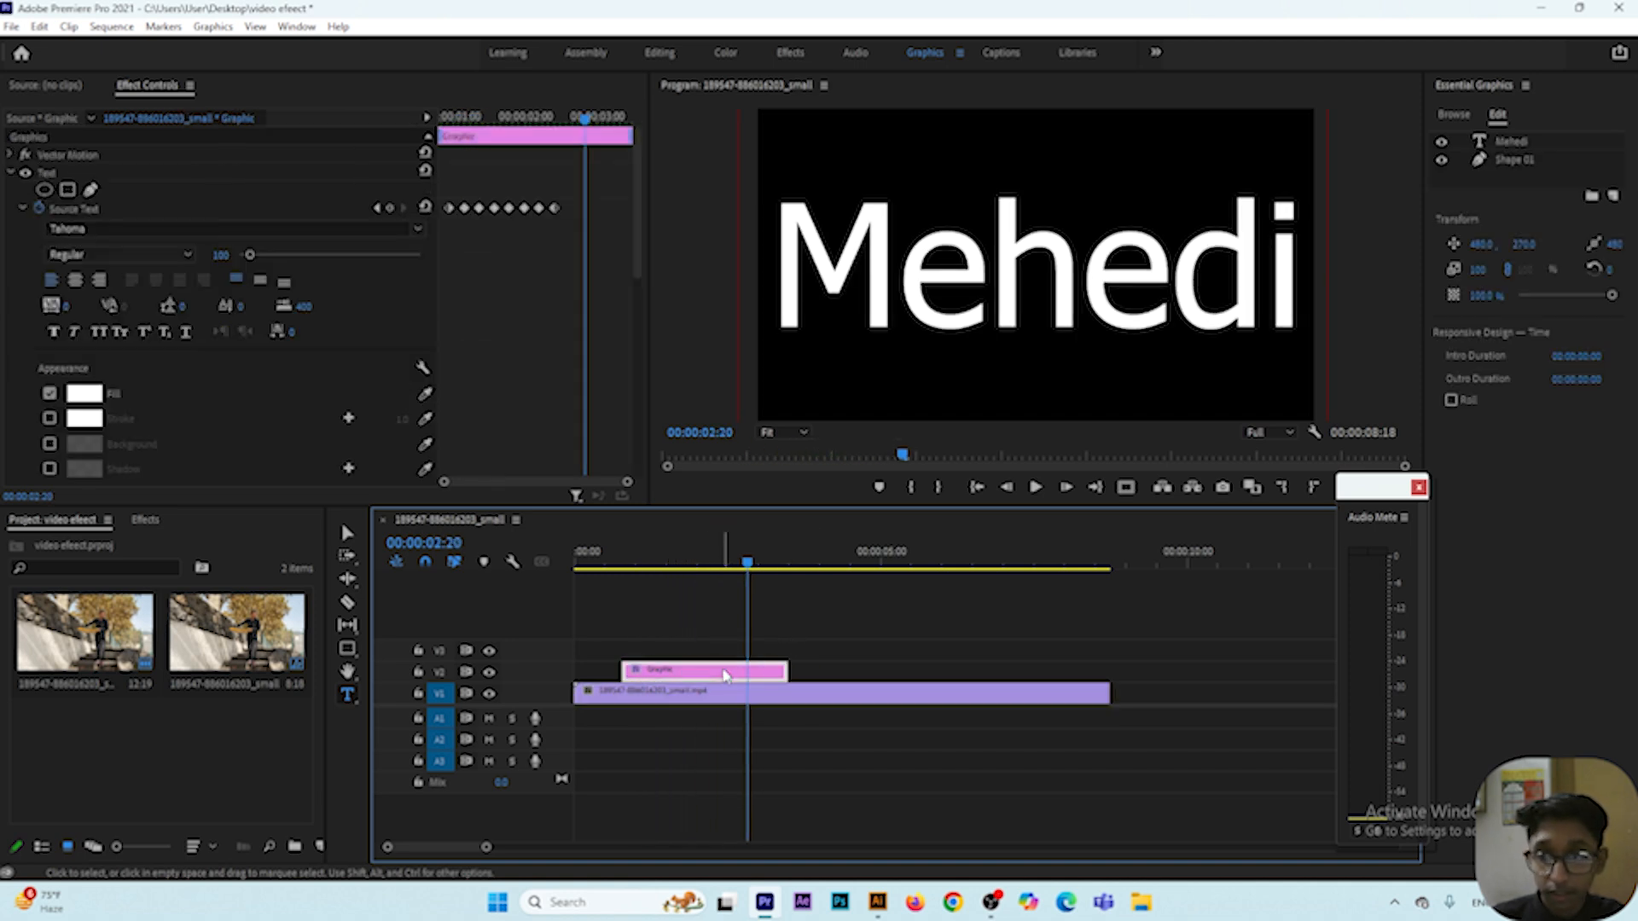
left_click_drag(638, 249, 621, 464)
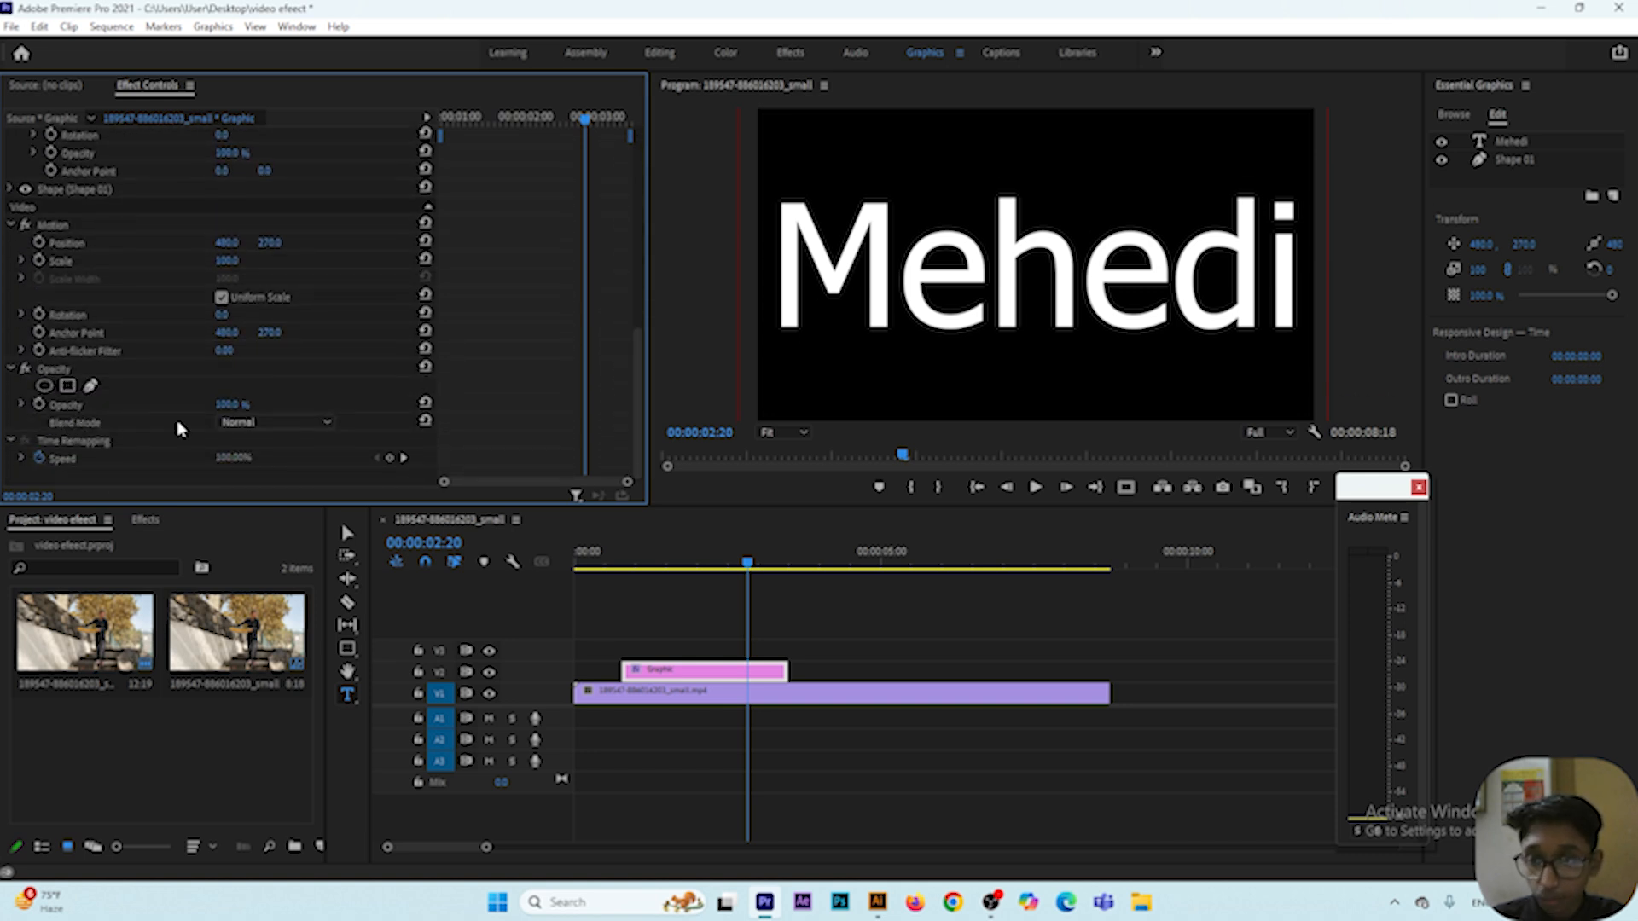
left_click(282, 424)
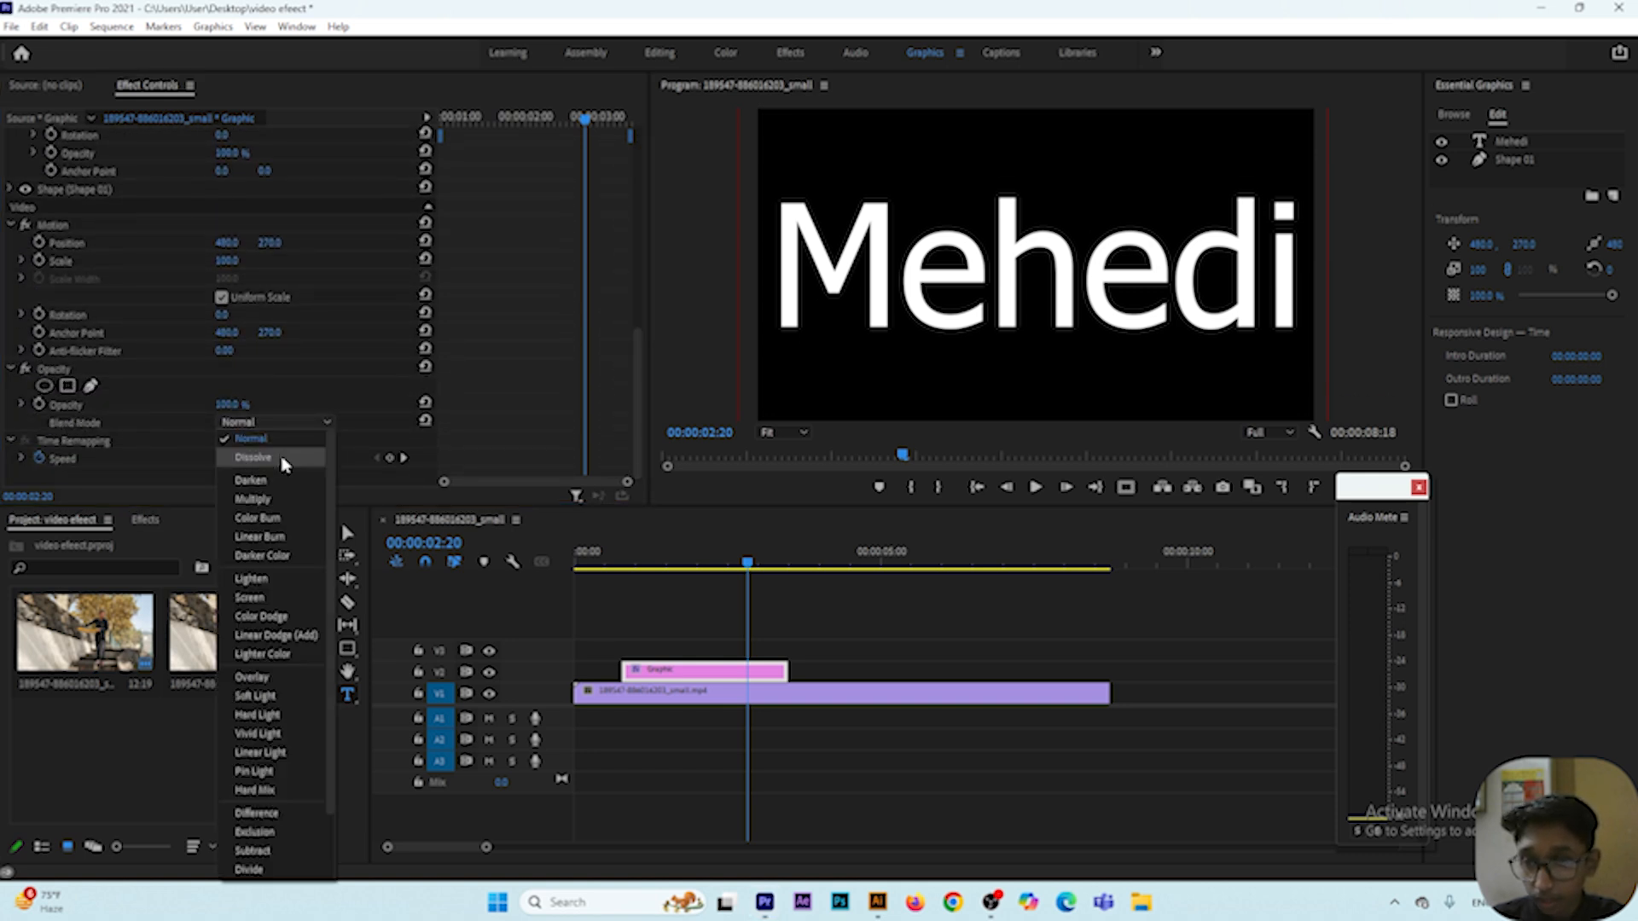
left_click(260, 499)
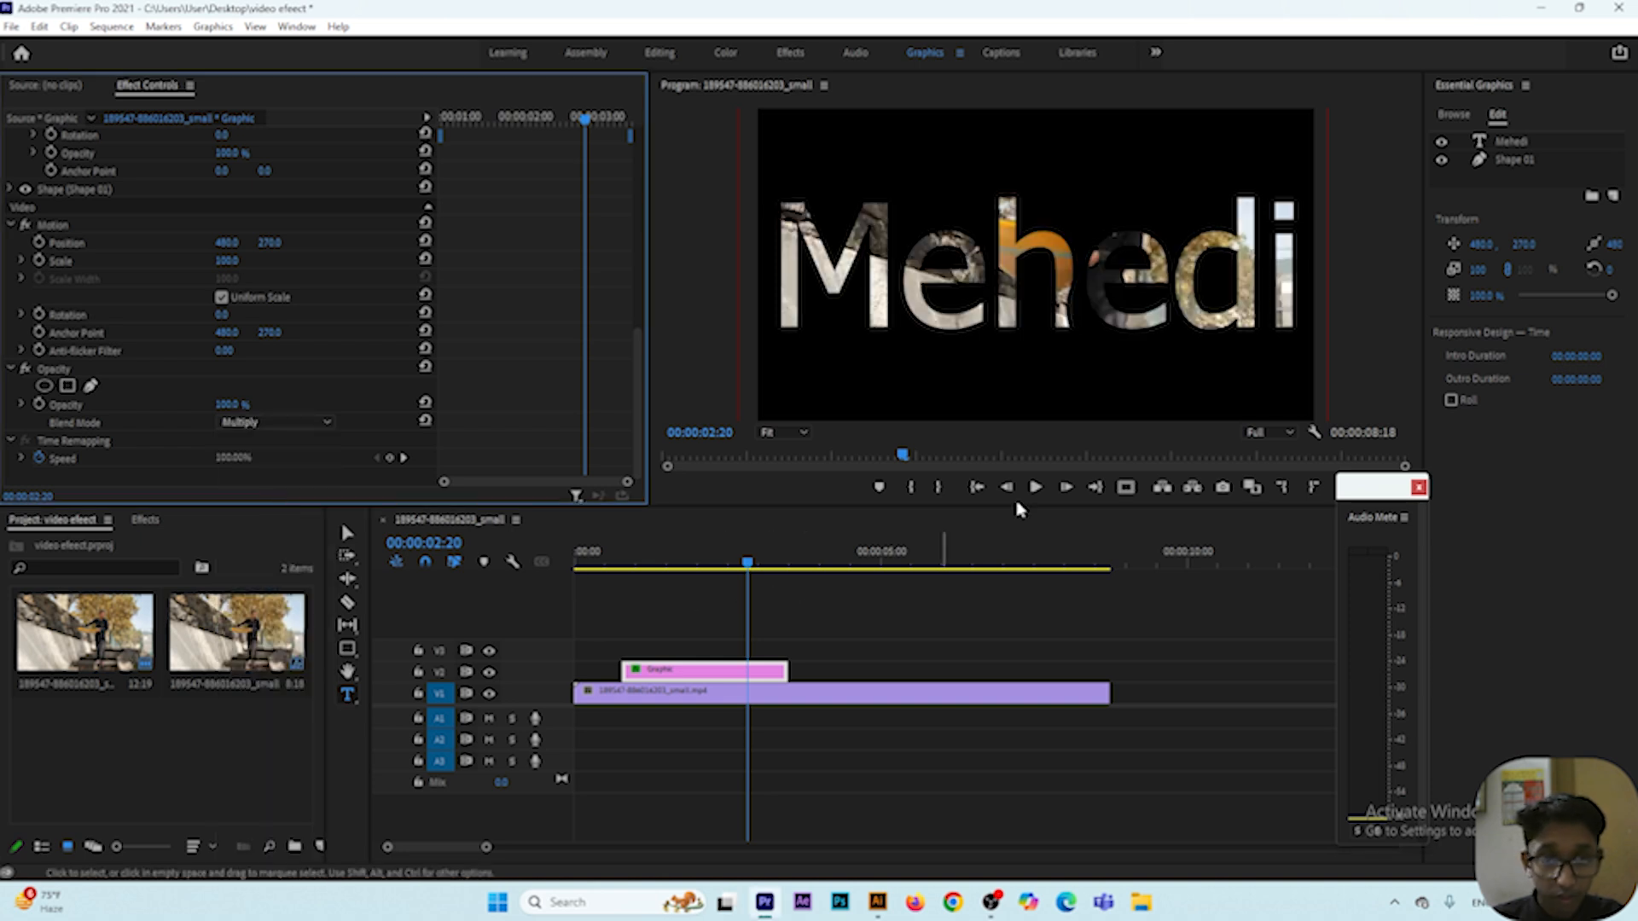
Play the sequence from the start and again from just before the graphic clip to review the typed video-filled text.
left_click_drag(747, 565, 475, 590)
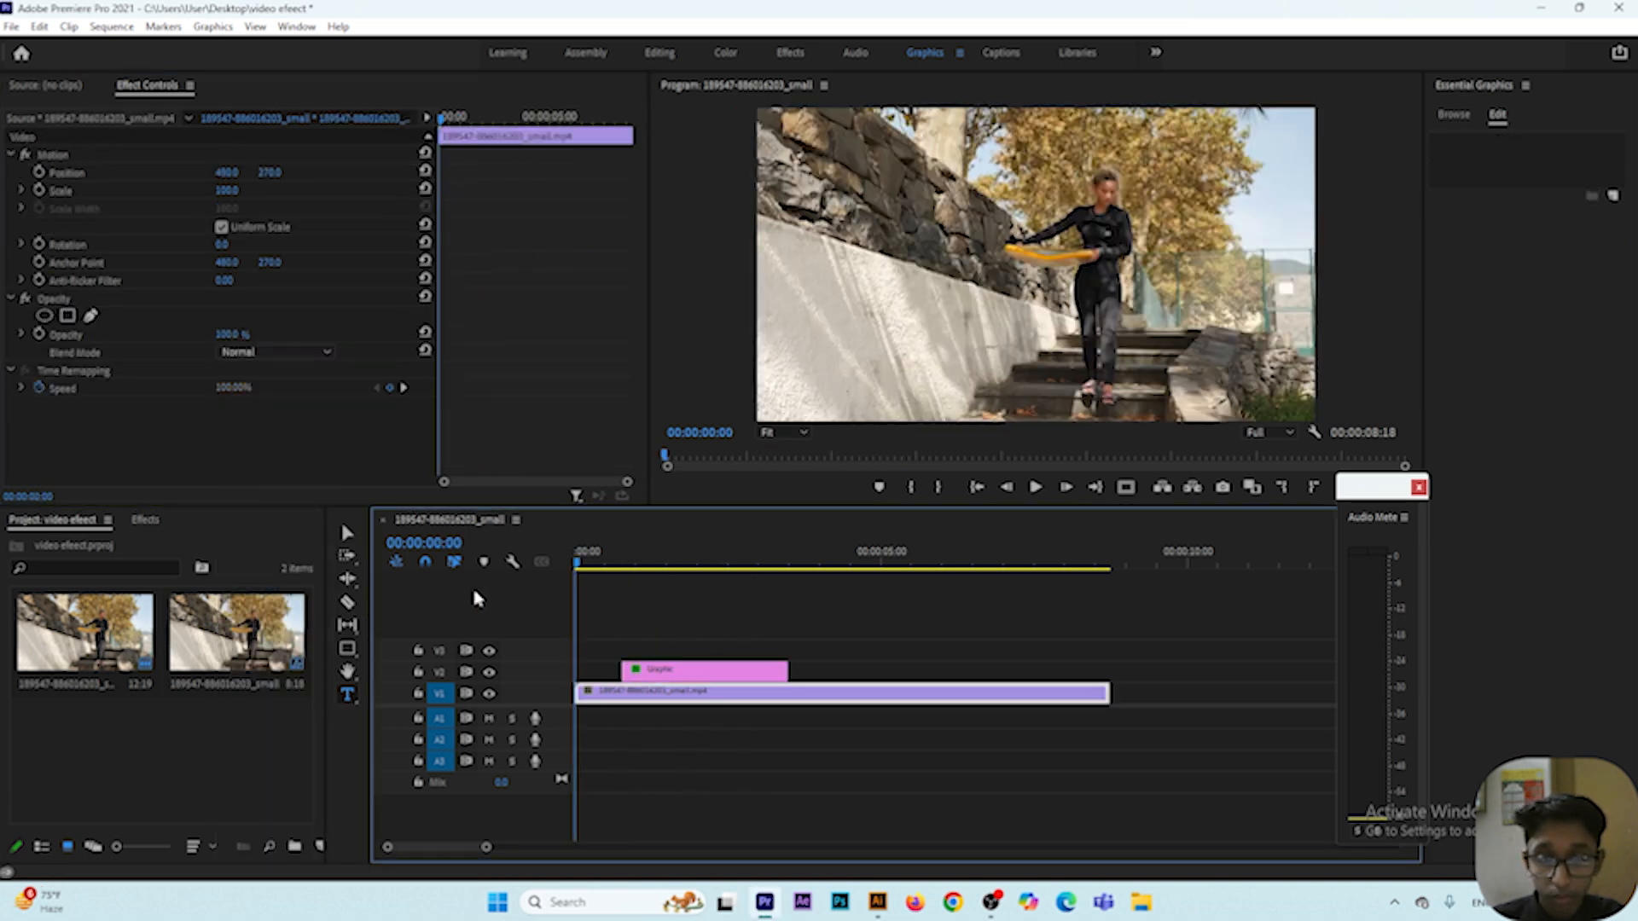
key("space")
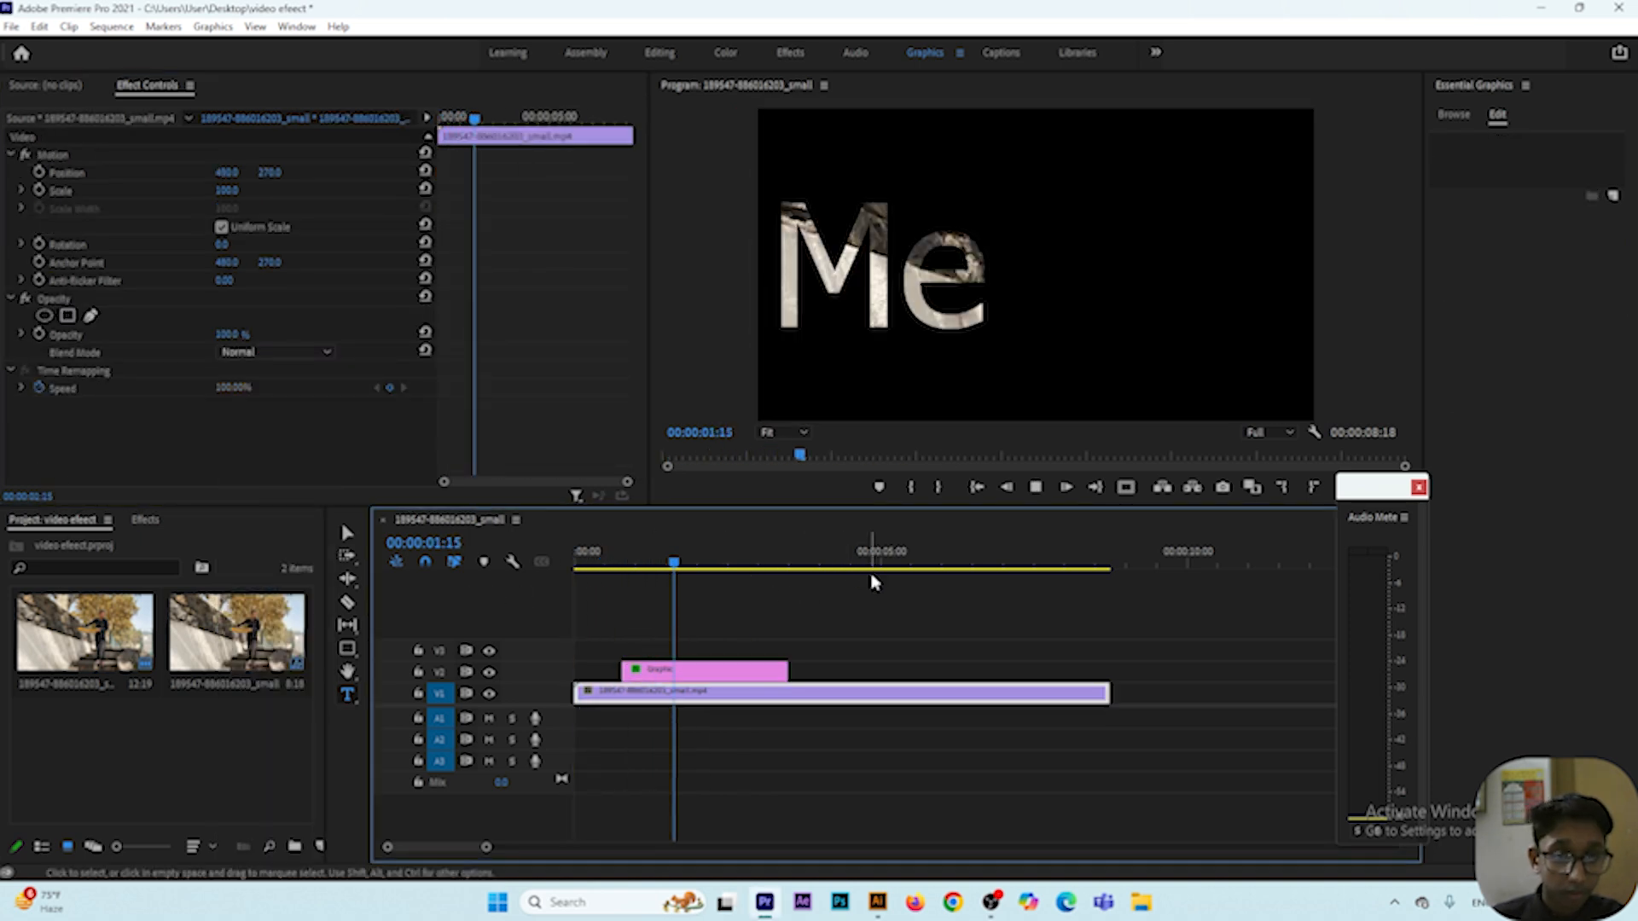
key("space")
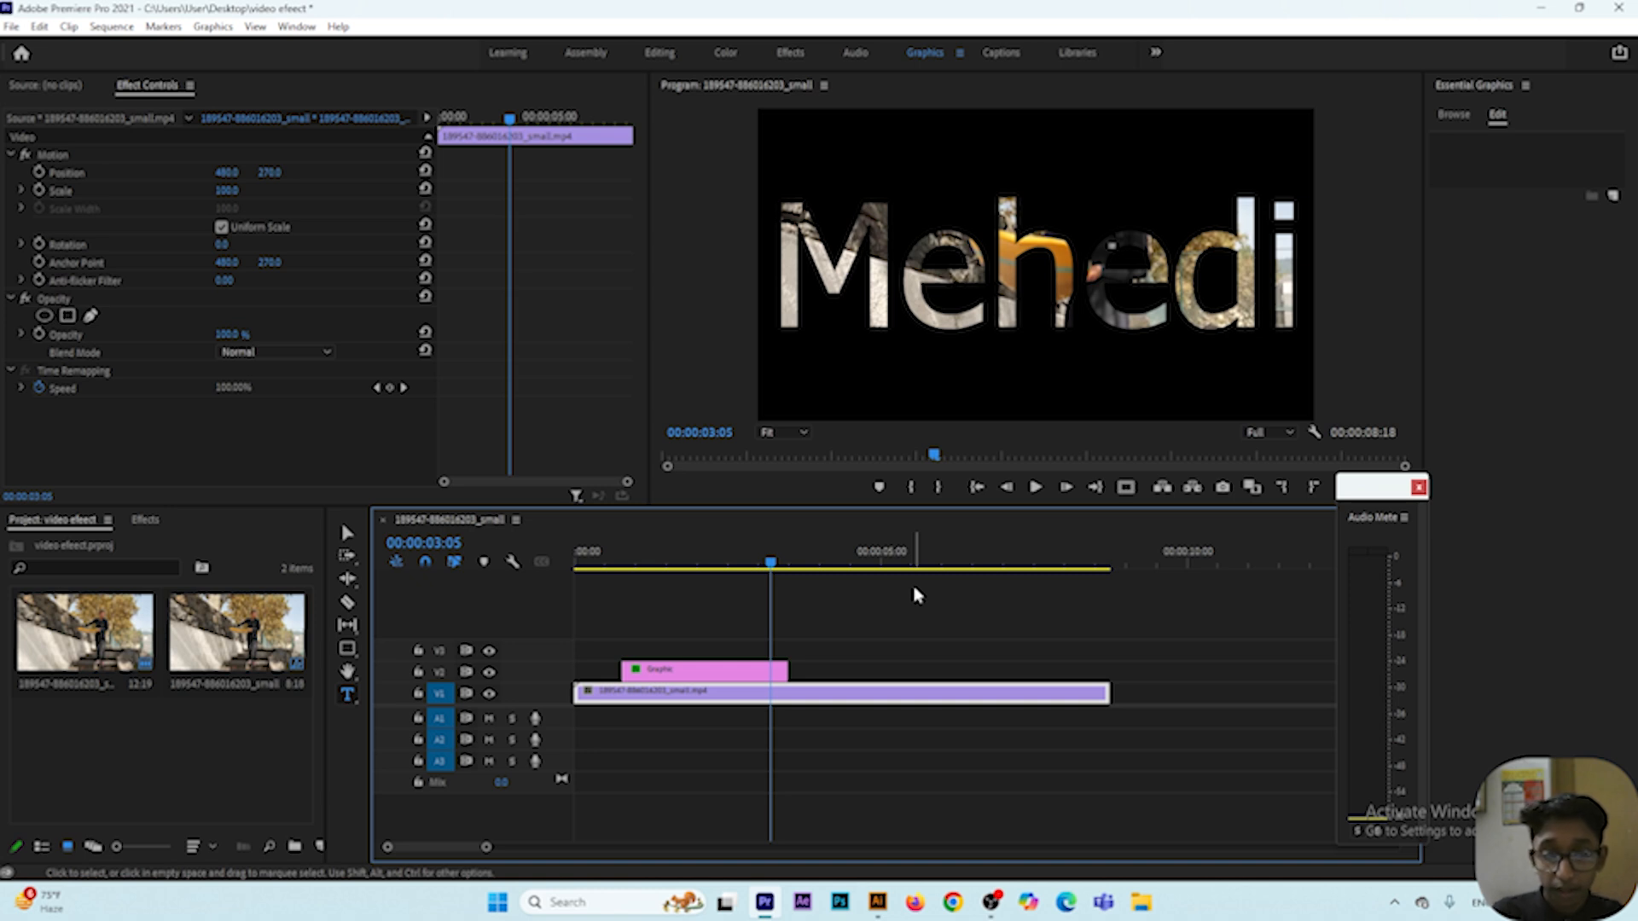
left_click_drag(614, 553, 624, 554)
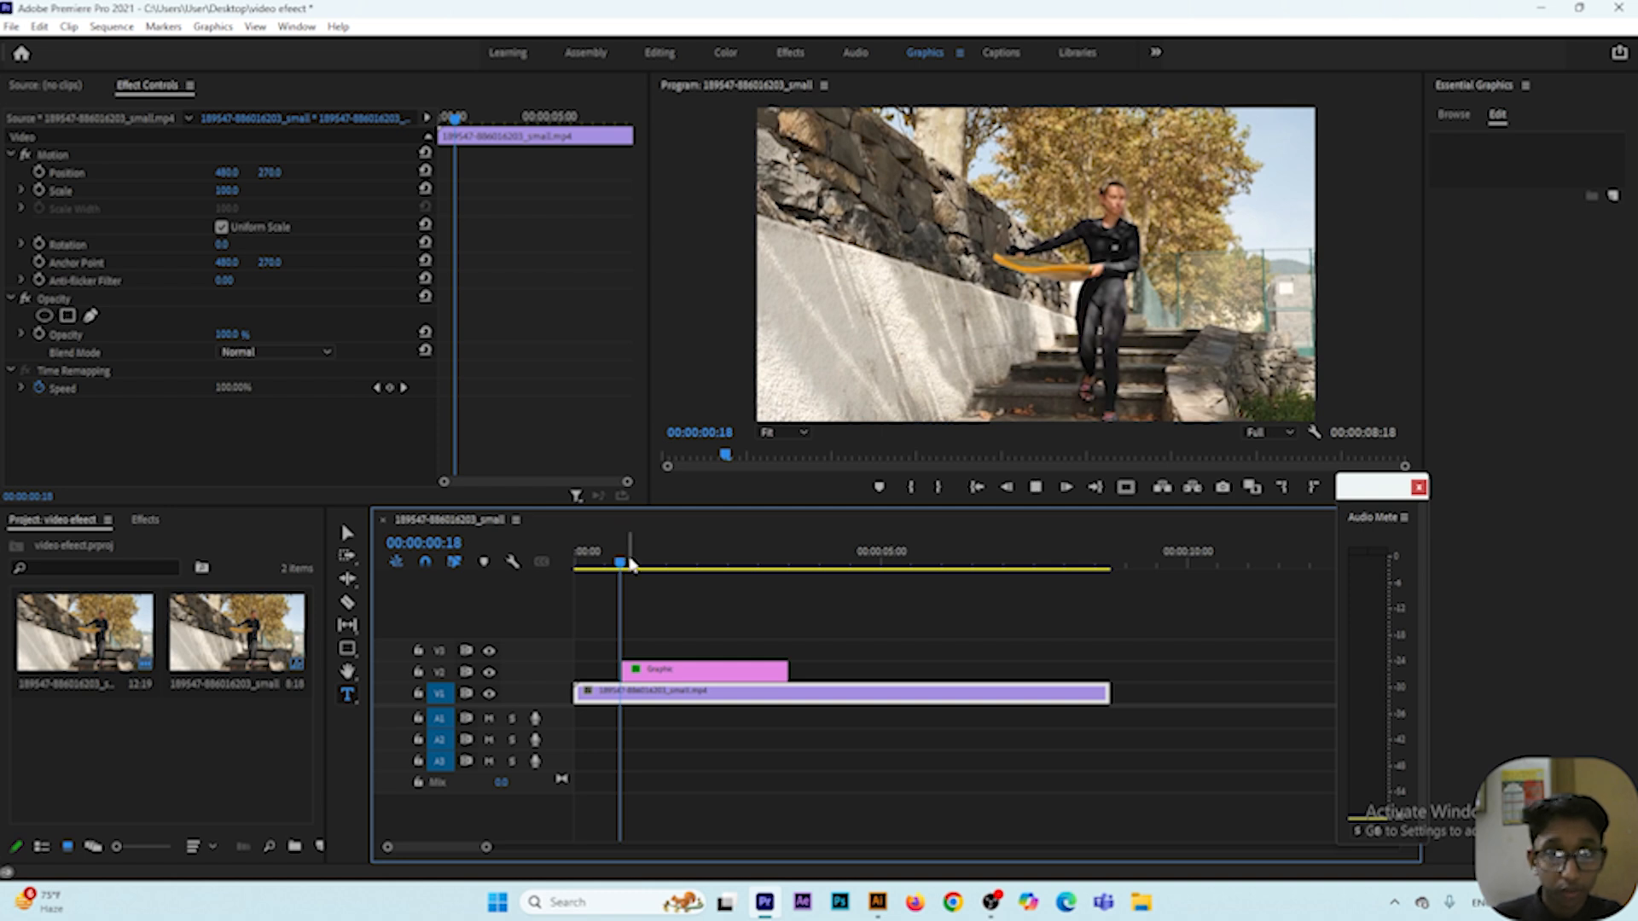
key("space")
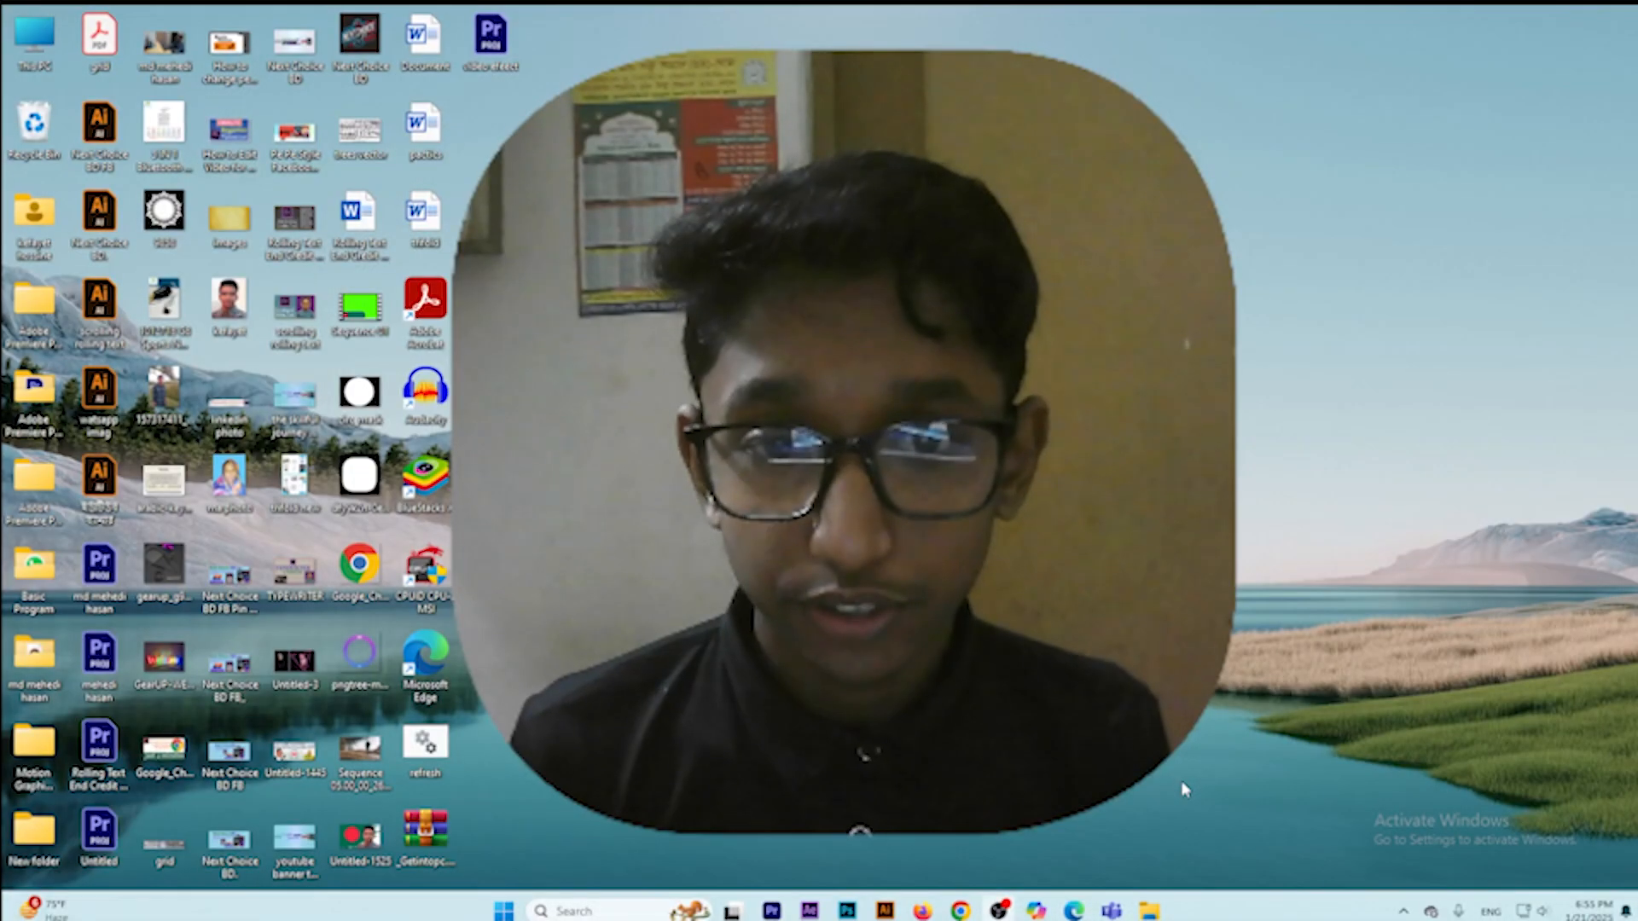